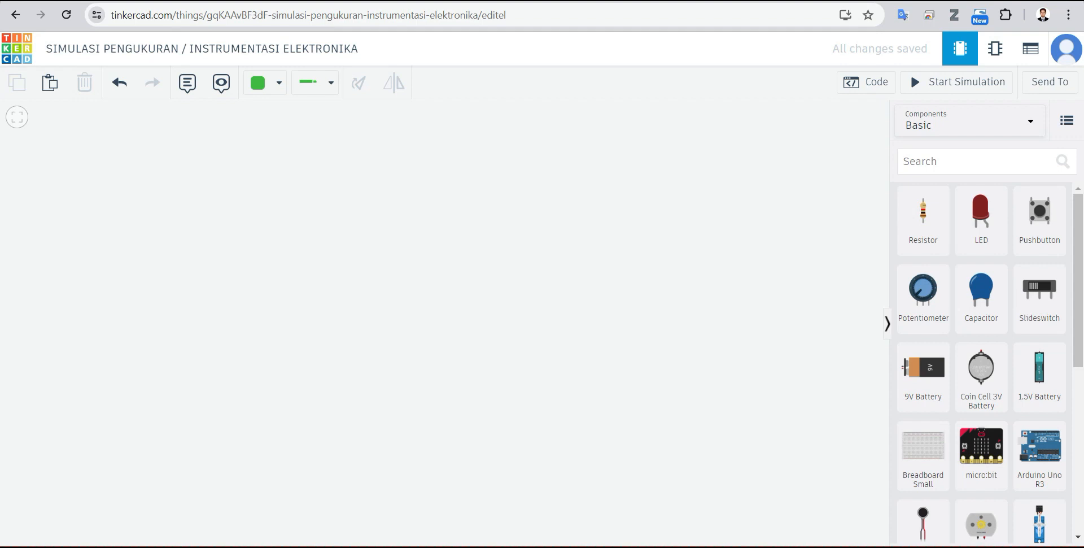
# Step: Place a 9V battery on the empty workplane and position it right of centre
pyautogui.click(922, 391)
pyautogui.click(500, 356)
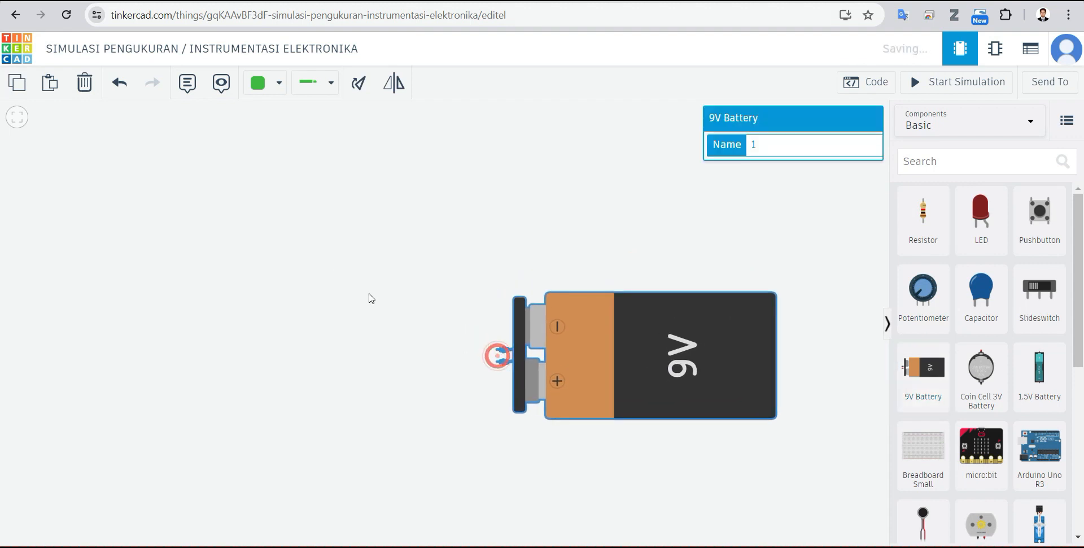
pyautogui.click(332, 272)
pyautogui.scroll(-3, 426, 296)
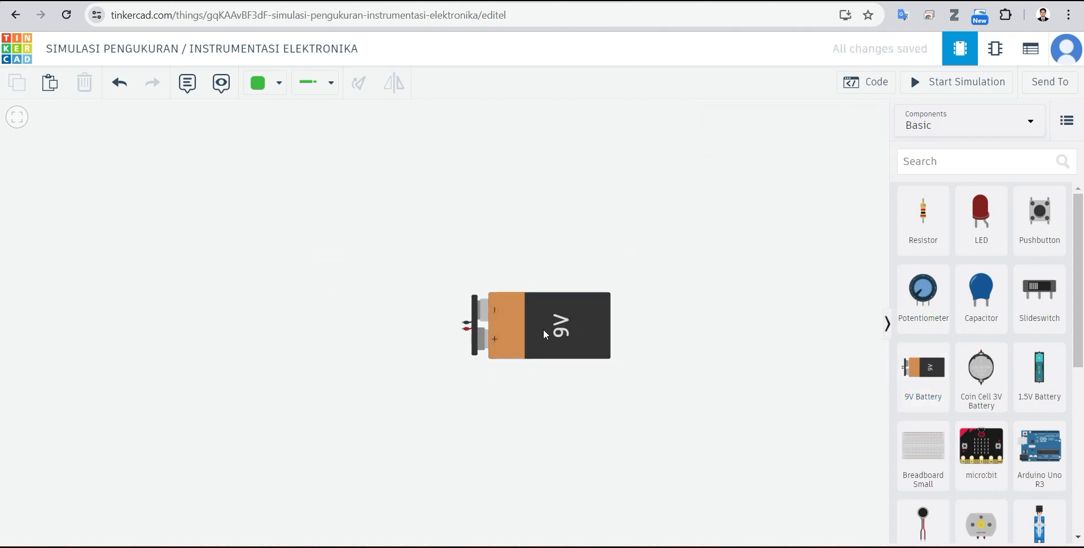
pyautogui.moveTo(538, 328); pyautogui.dragTo(612, 355)
pyautogui.scroll(1, 511, 361)
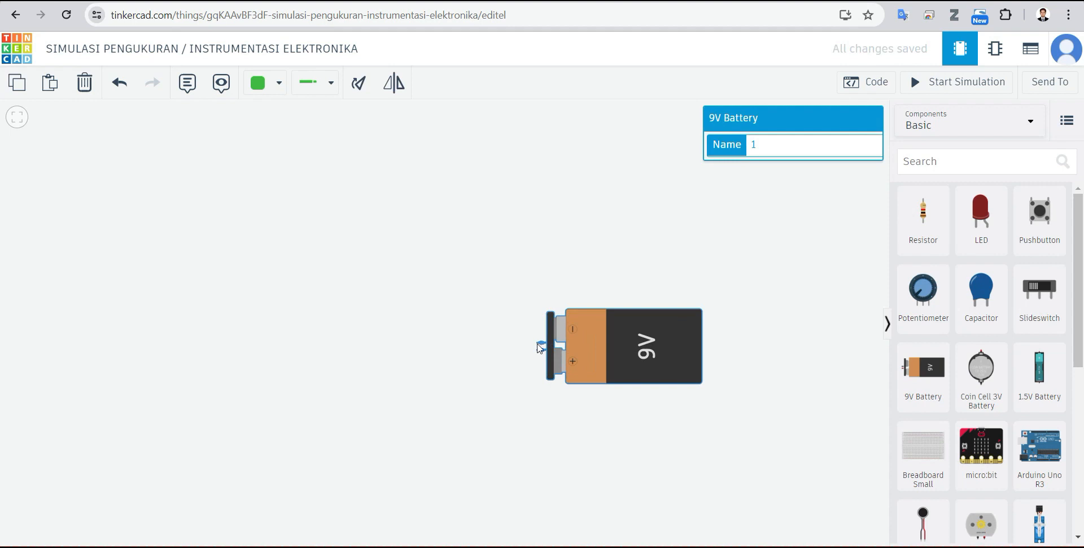
pyautogui.scroll(2, 539, 346)
pyautogui.click(493, 309)
pyautogui.moveTo(678, 336); pyautogui.dragTo(655, 350)
pyautogui.click(756, 250)
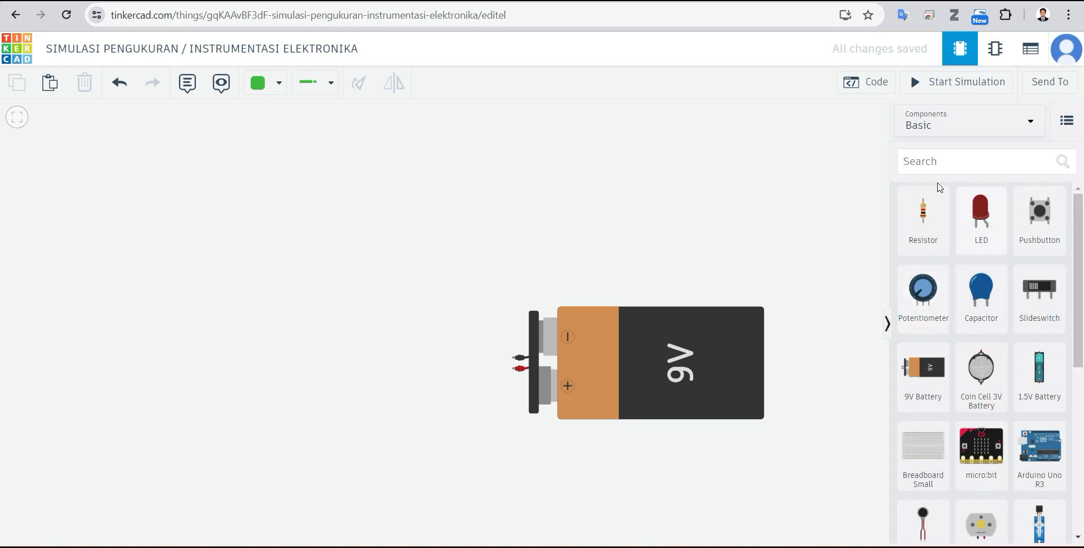
# Step: Search the components for 7805 and place the 5V Regulator [LM7805] above and to the left of the battery
pyautogui.click(931, 163)
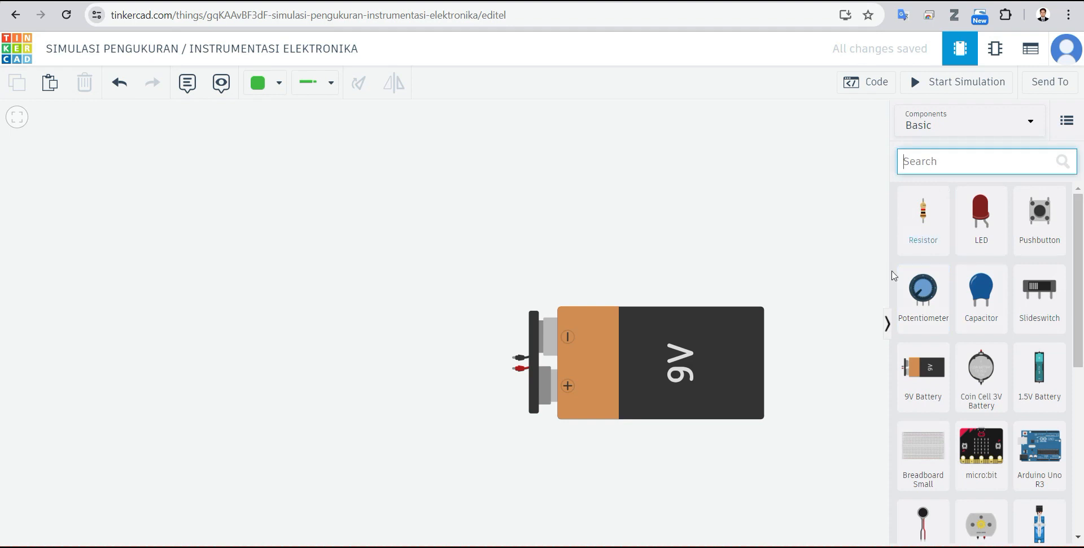
pyautogui.scroll(-2, 985, 353)
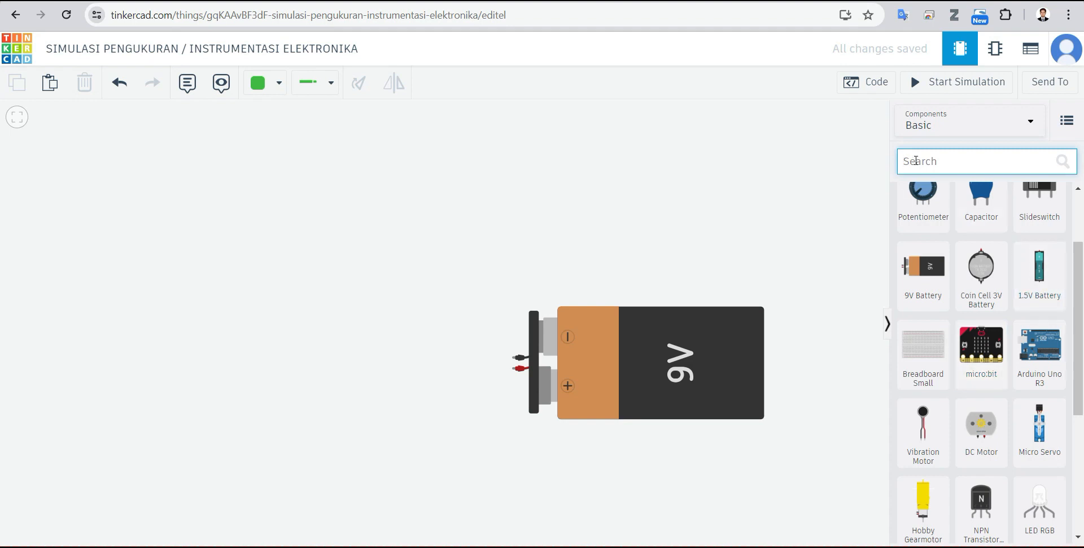
pyautogui.write('7805')
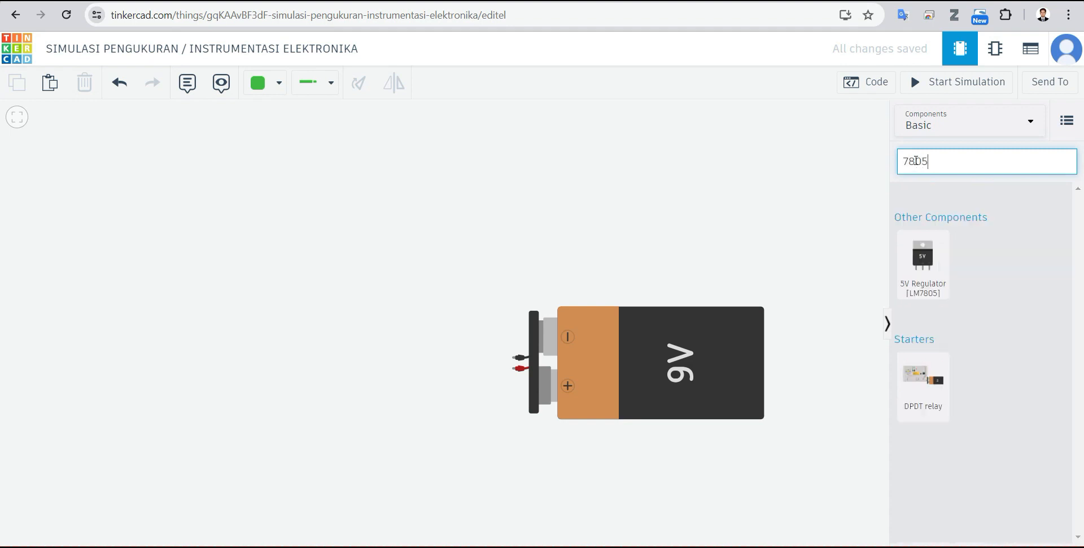
pyautogui.moveTo(919, 274); pyautogui.dragTo(425, 251)
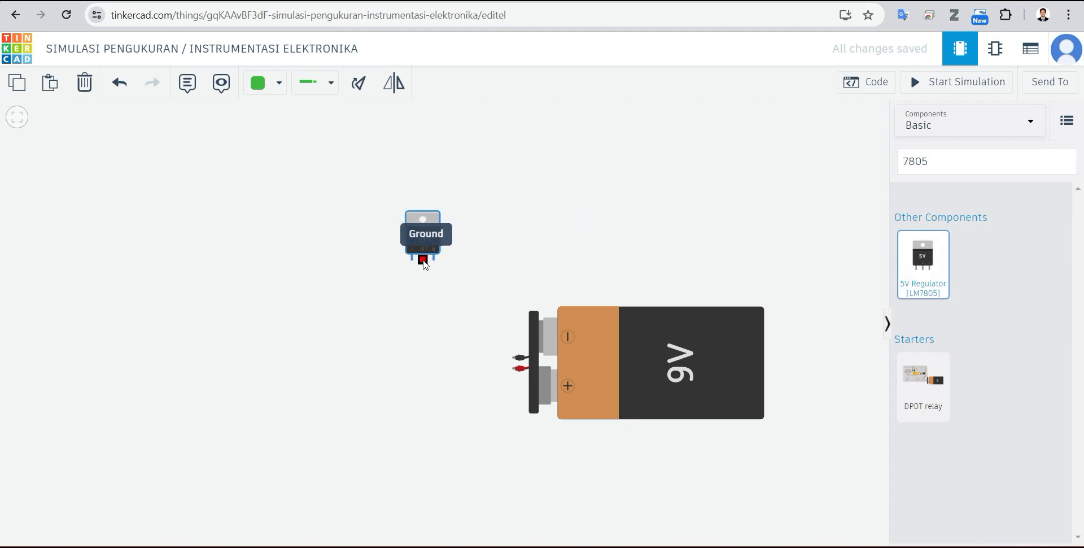
pyautogui.click(558, 267)
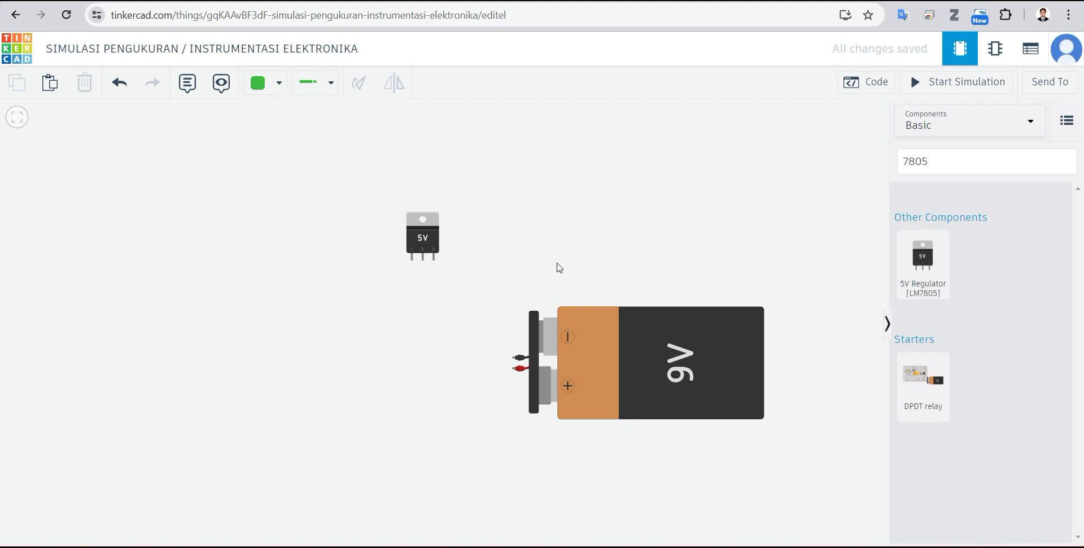
# Step: Move the 9V battery up and further right, leaving a wide gap beside the voltage regulator
pyautogui.moveTo(686, 376); pyautogui.dragTo(711, 263)
pyautogui.click(708, 397)
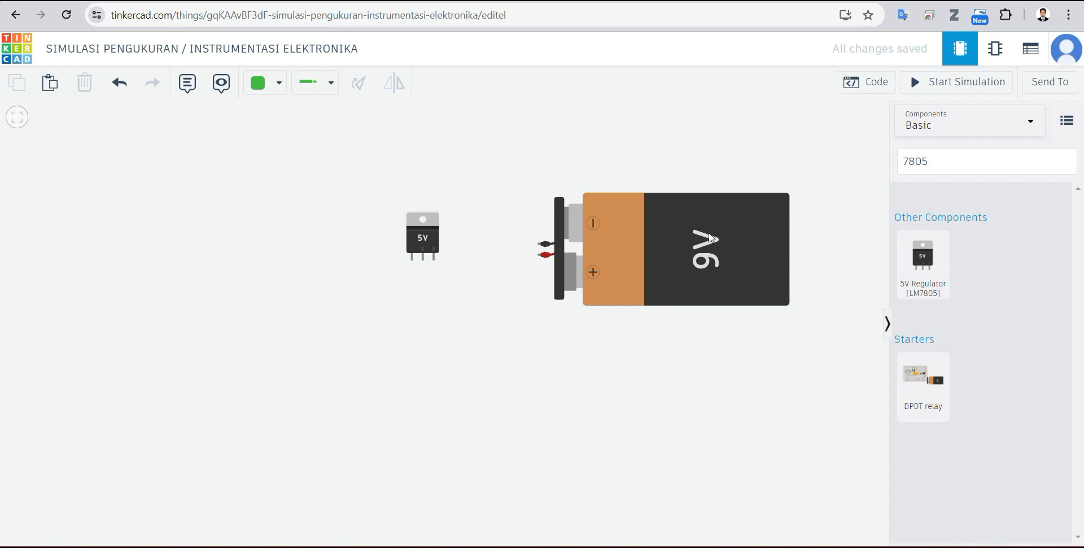
pyautogui.moveTo(704, 243); pyautogui.dragTo(711, 300)
pyautogui.click(376, 412)
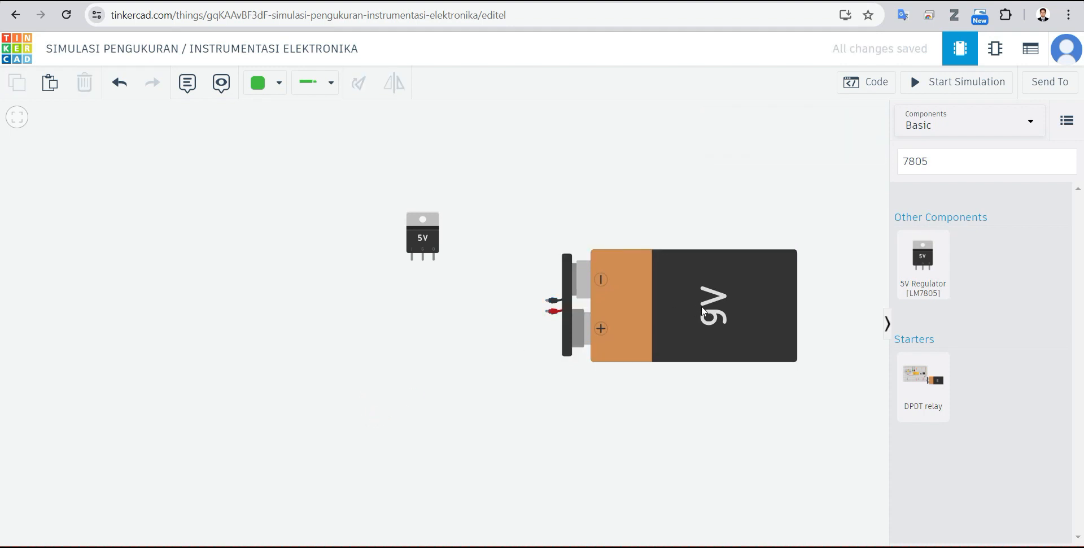
pyautogui.moveTo(719, 305); pyautogui.dragTo(769, 277)
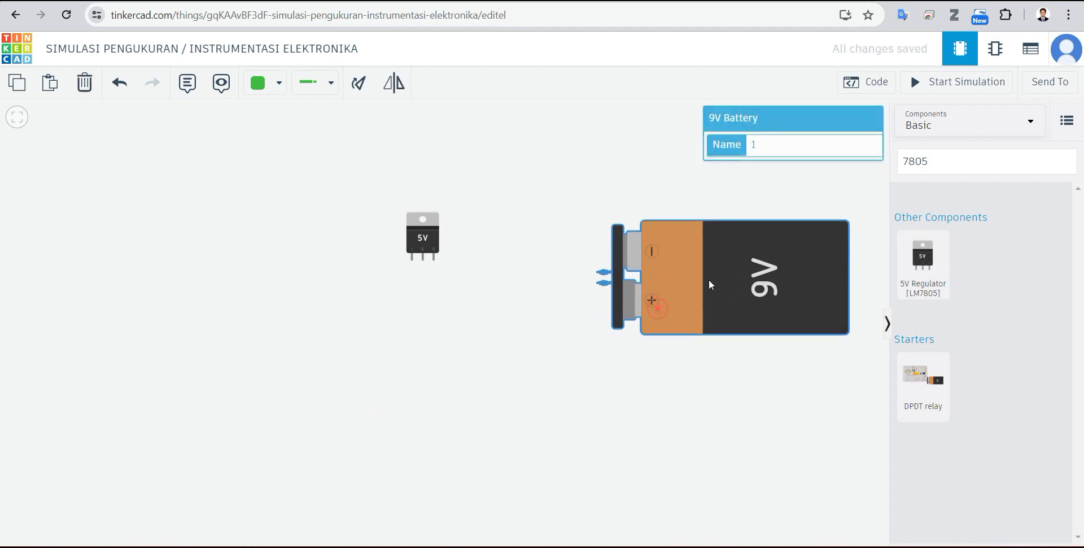
pyautogui.click(628, 403)
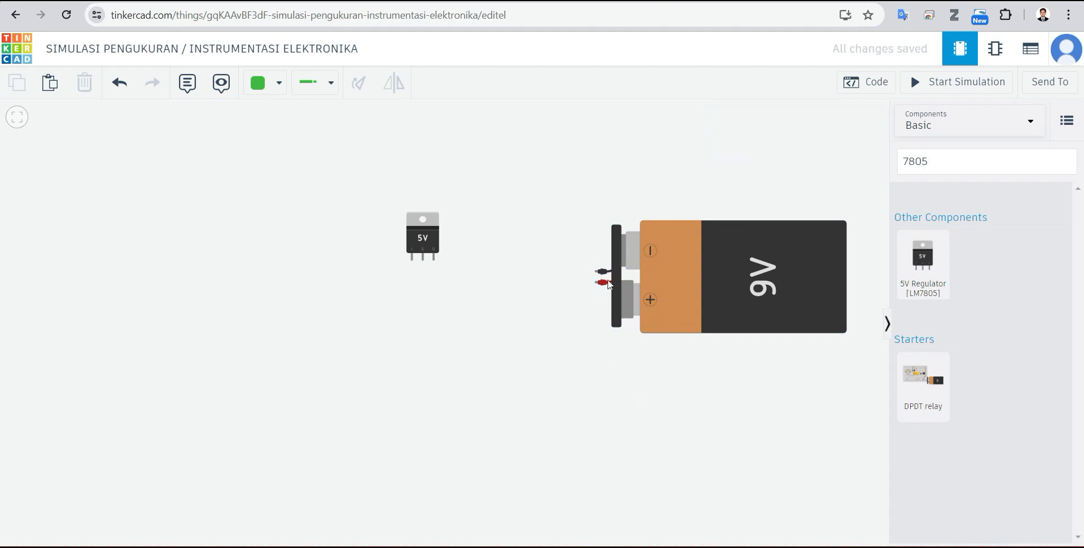
pyautogui.moveTo(793, 281); pyautogui.dragTo(786, 285)
pyautogui.click(473, 276)
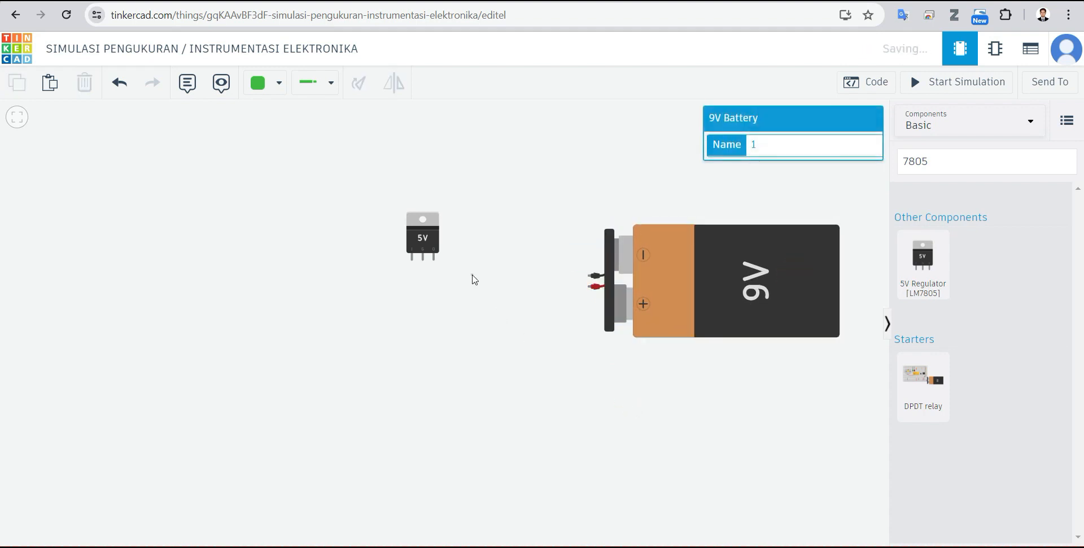
# Step: Shift the 5V regulator slightly up and to the right so it sits above the level of the battery leads
pyautogui.moveTo(424, 234); pyautogui.dragTo(446, 225)
pyautogui.click(482, 303)
pyautogui.click(483, 230)
pyautogui.click(505, 262)
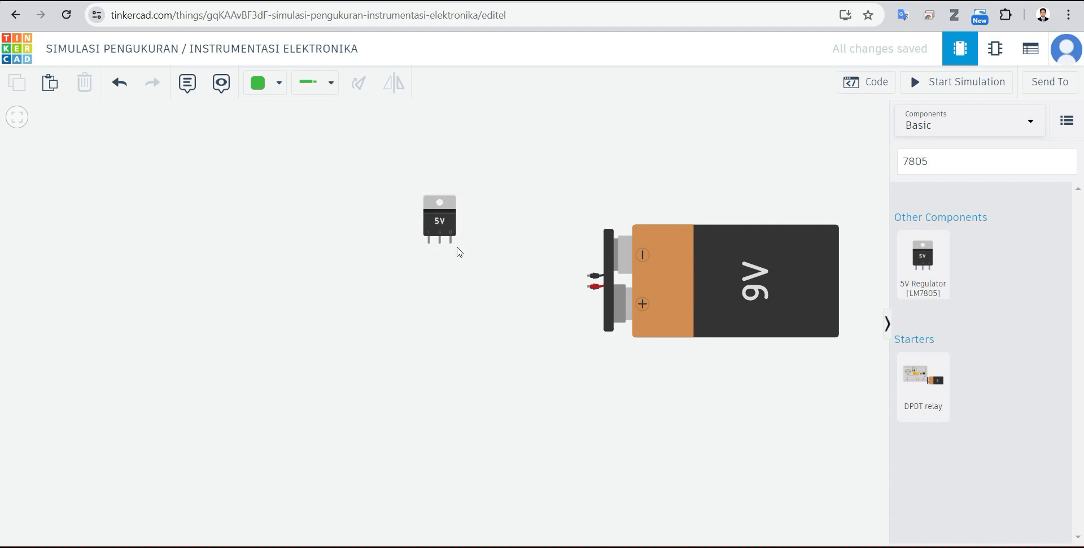
pyautogui.moveTo(438, 225); pyautogui.dragTo(434, 228)
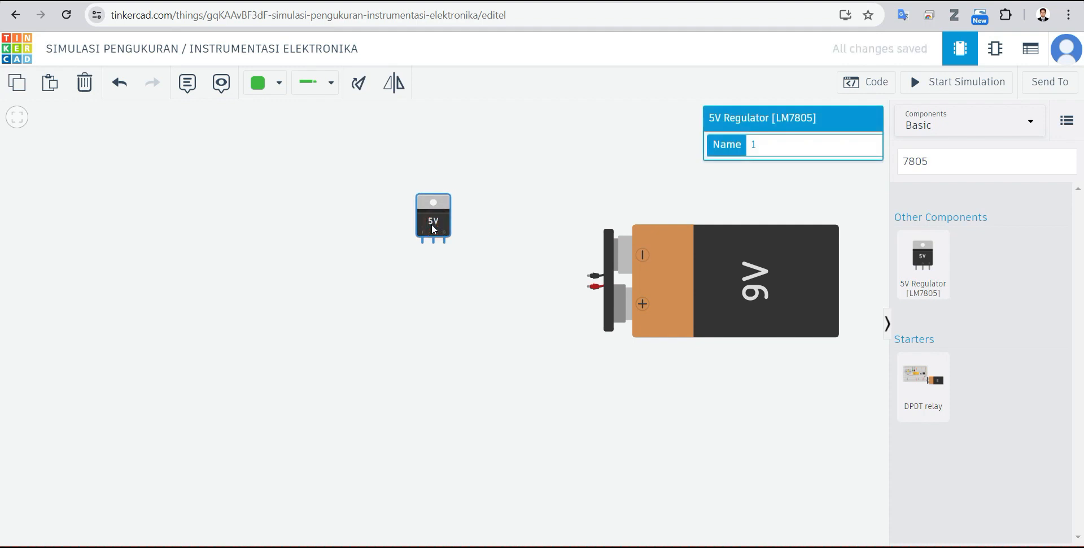
pyautogui.click(473, 276)
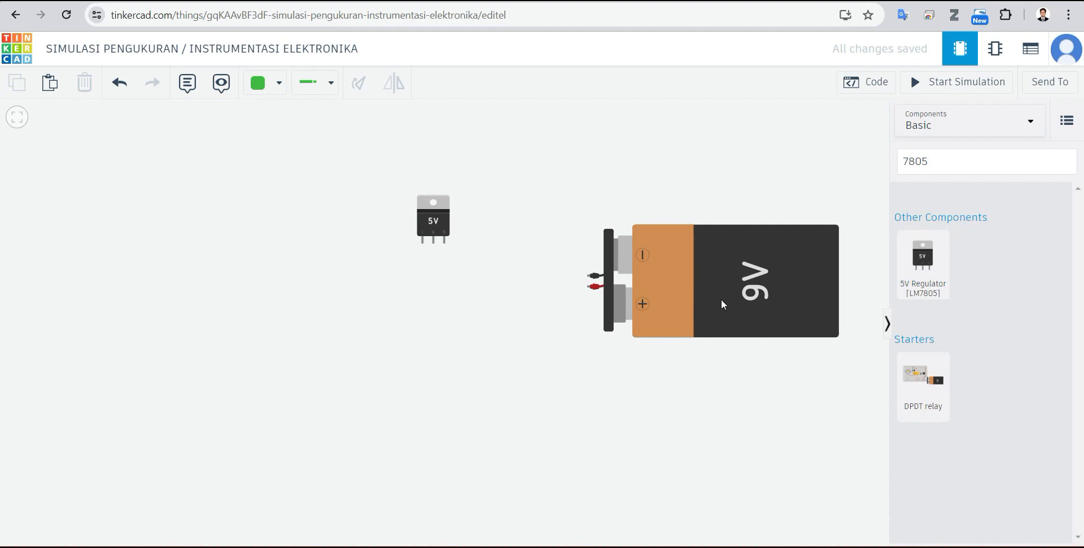
# Step: Rearrange the parts with the regulator higher and closer to the battery, and the battery's leads below the regulator's pins
pyautogui.moveTo(772, 289); pyautogui.dragTo(766, 247)
pyautogui.click(657, 375)
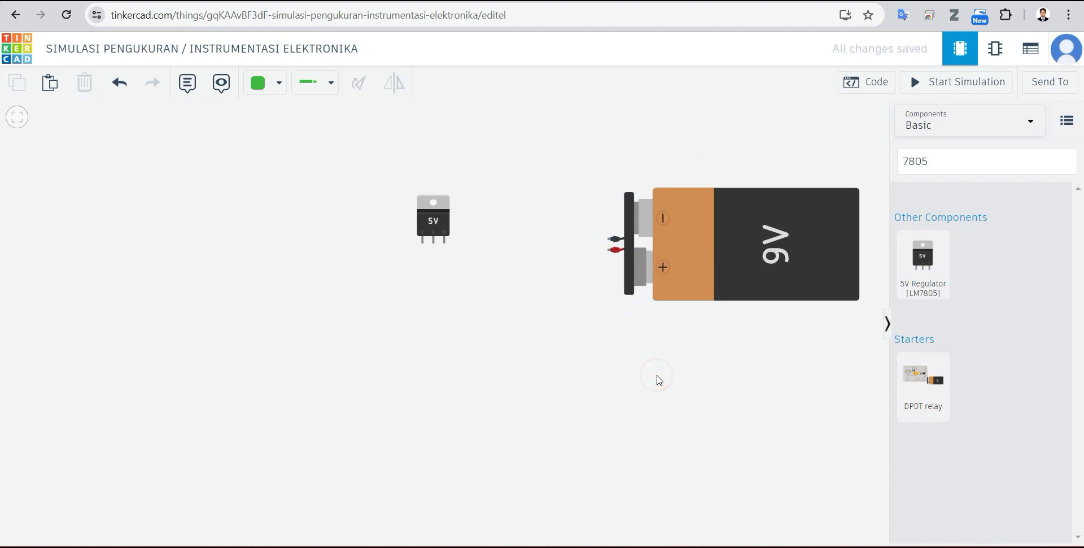
pyautogui.moveTo(440, 225); pyautogui.dragTo(478, 203)
pyautogui.click(506, 301)
pyautogui.click(733, 265)
pyautogui.moveTo(733, 265); pyautogui.dragTo(708, 320)
pyautogui.click(514, 312)
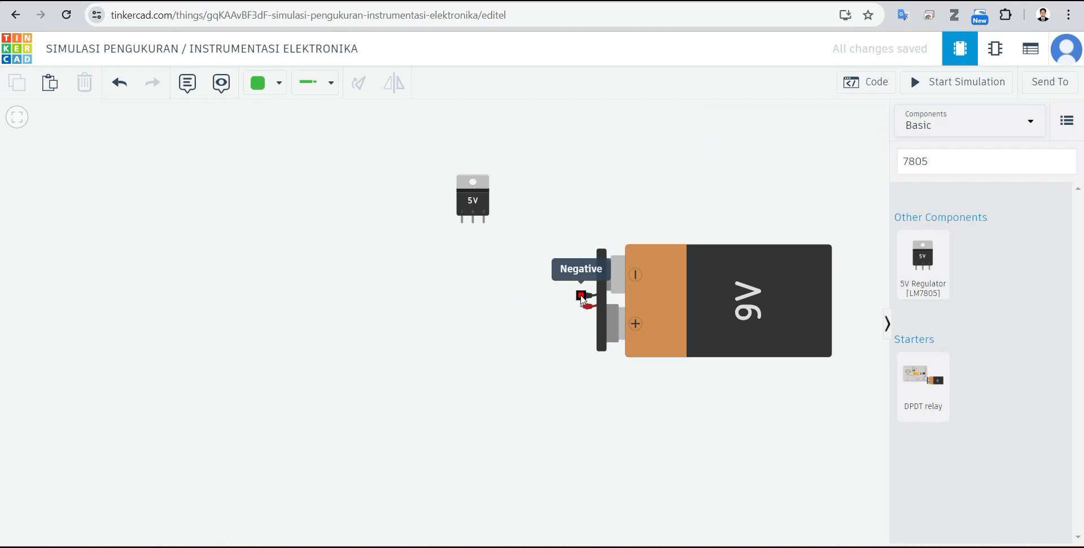
# Step: Connect the regulator's Ground pin to the battery's negative terminal with a black wire that bends below the regulator
pyautogui.click(271, 86)
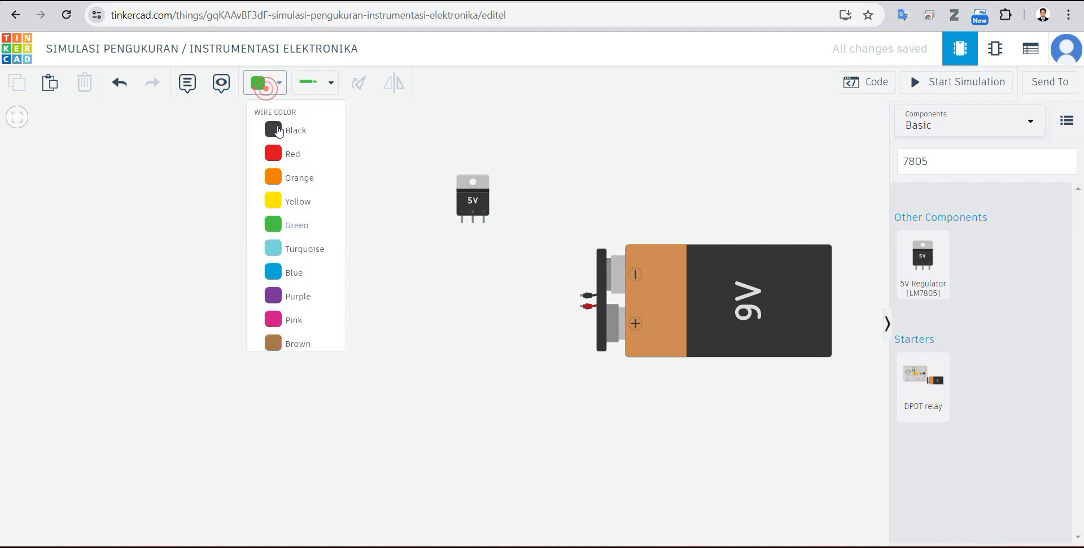
pyautogui.click(312, 139)
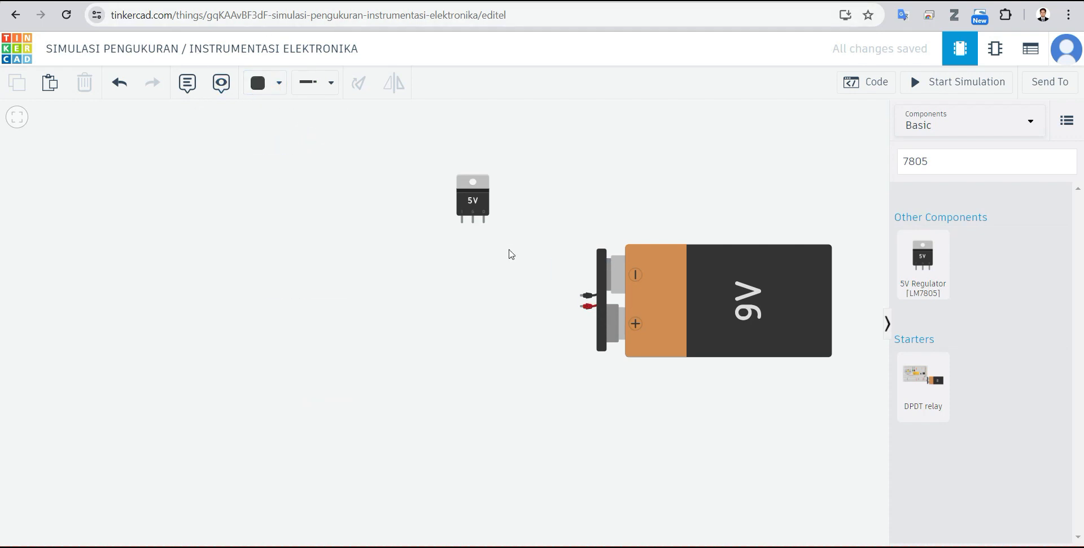
pyautogui.click(473, 223)
pyautogui.click(473, 288)
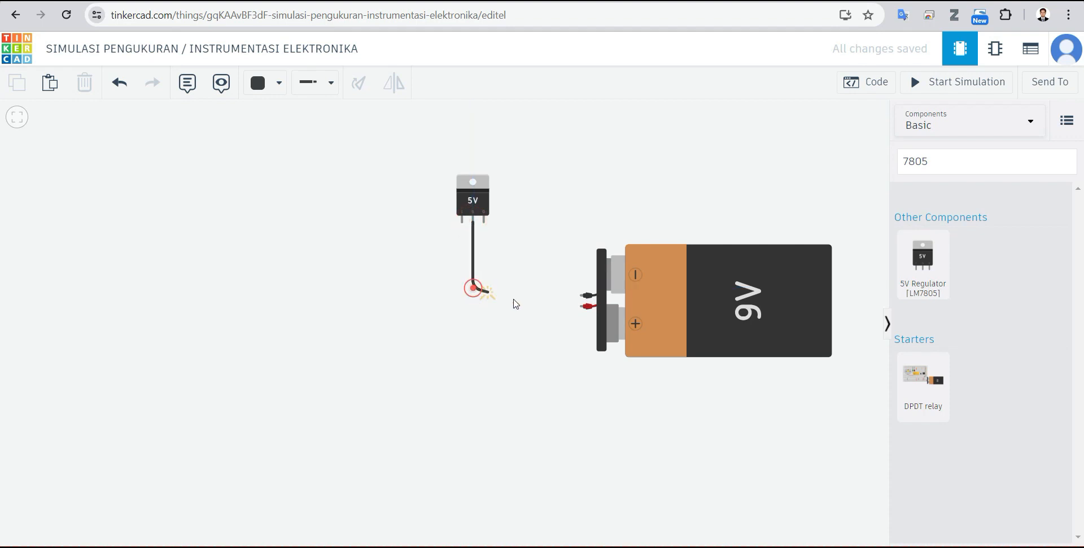
pyautogui.click(582, 295)
pyautogui.click(351, 237)
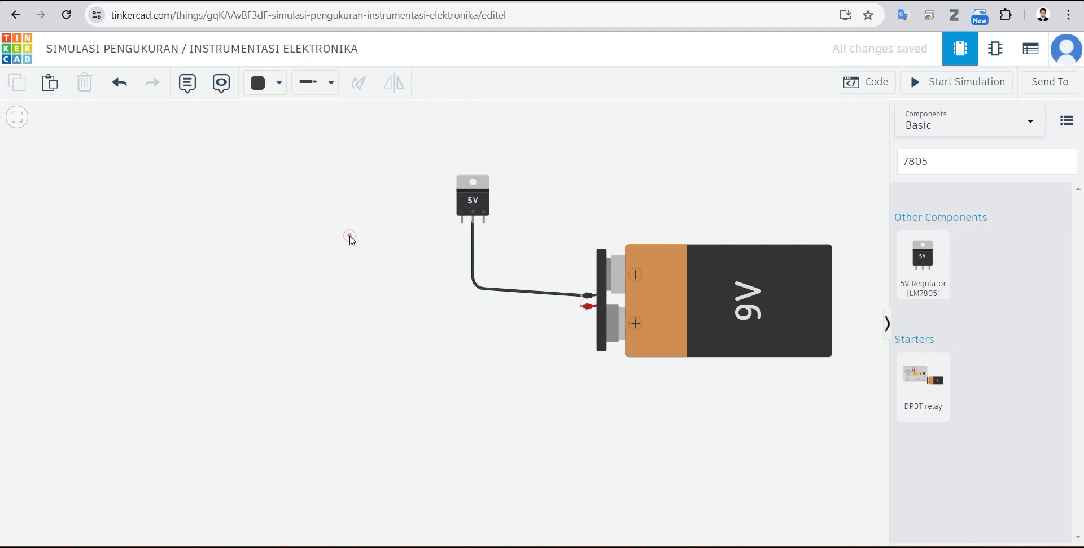
# Step: Connect the battery's positive terminal to the regulator's input pin with a red wire routed below the black one
pyautogui.click(257, 83)
pyautogui.click(292, 154)
pyautogui.click(582, 311)
pyautogui.click(465, 304)
pyautogui.click(463, 221)
pyautogui.click(567, 249)
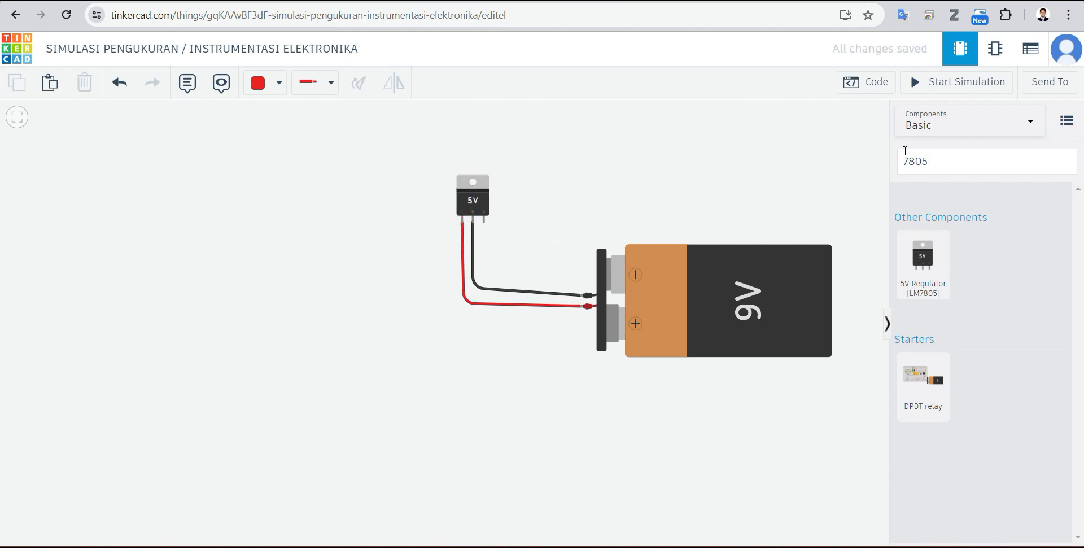
# Step: Search the components for "mul" and place a multimeter above the battery, to the right of the regulator
pyautogui.moveTo(968, 164); pyautogui.dragTo(814, 161)
pyautogui.moveTo(951, 163); pyautogui.dragTo(864, 165)
pyautogui.write('mul')
pyautogui.moveTo(924, 226); pyautogui.dragTo(613, 179)
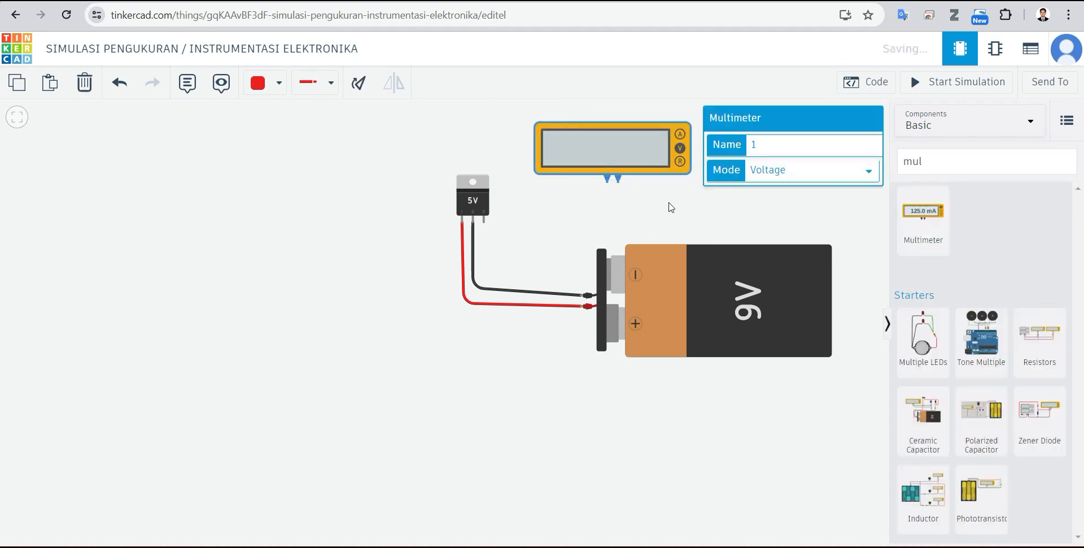
pyautogui.click(669, 204)
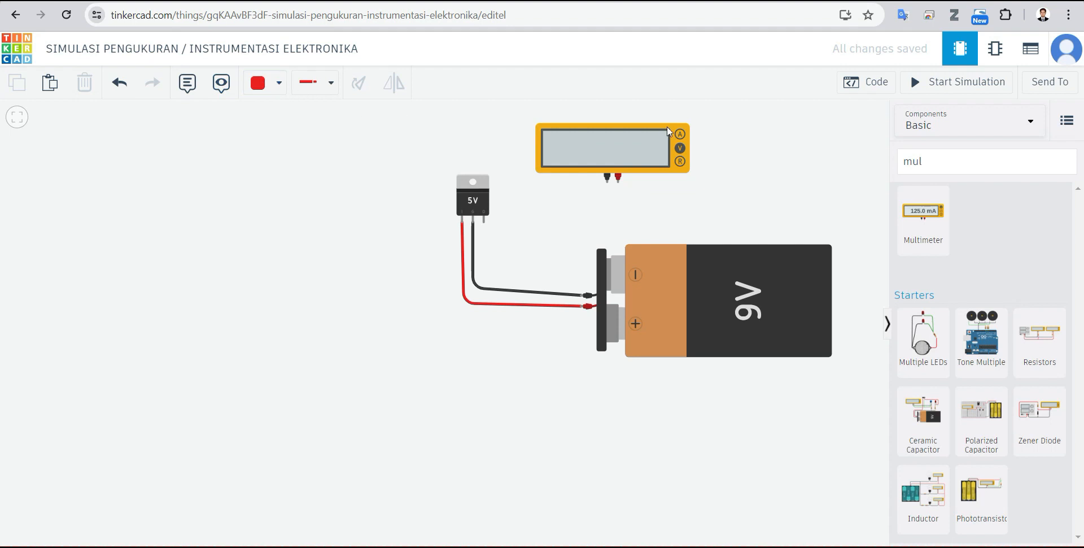
# Step: Connect the multimeter's positive probe to the regulator's Out pin with a bent red wire
pyautogui.click(619, 178)
pyautogui.click(619, 221)
pyautogui.click(495, 249)
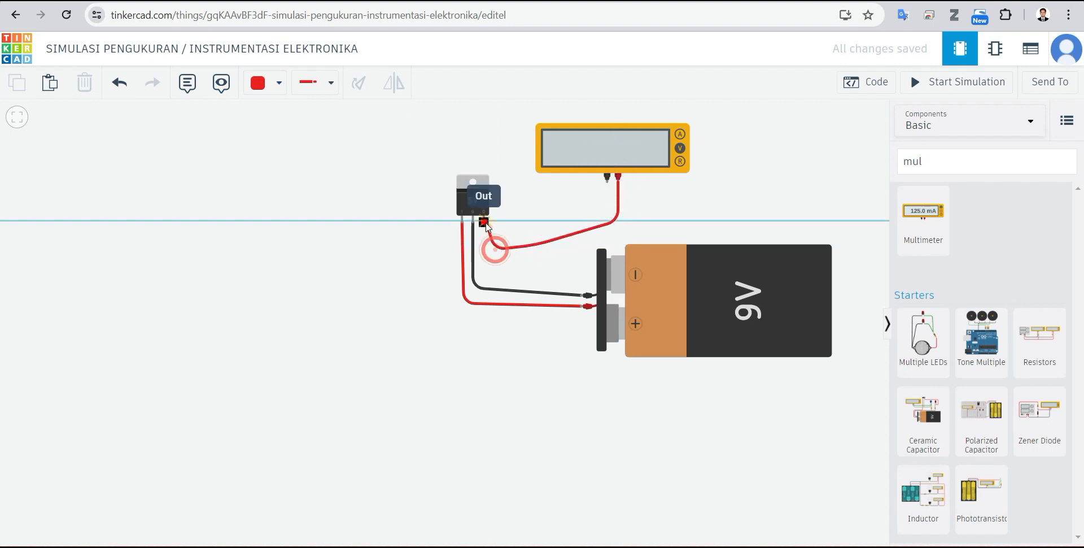
pyautogui.click(484, 222)
pyautogui.click(562, 201)
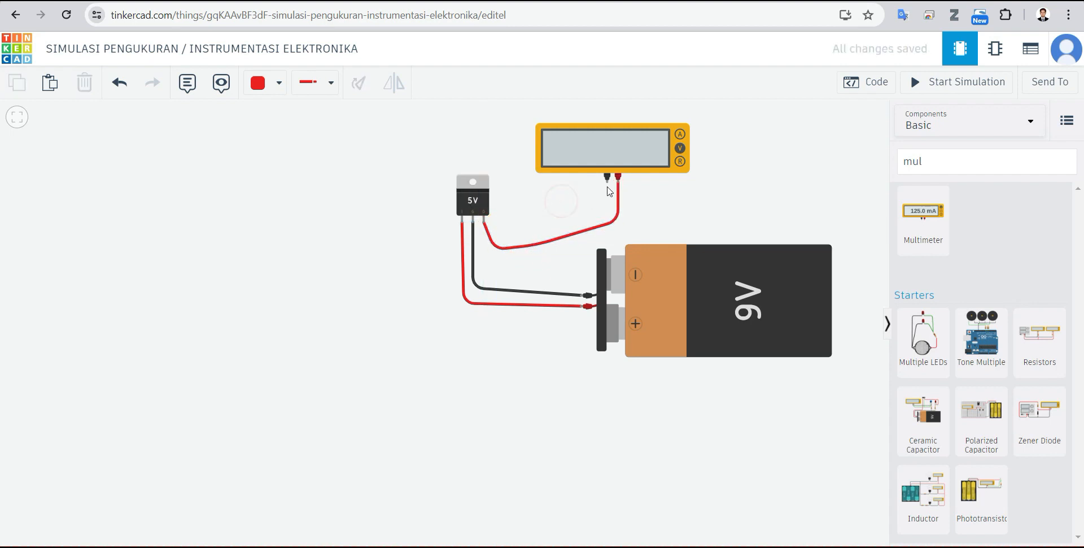
# Step: Connect the multimeter's negative probe to the battery's negative terminal with a bent black wire, and start the simulation
pyautogui.click(608, 177)
pyautogui.press('Escape')
pyautogui.click(257, 83)
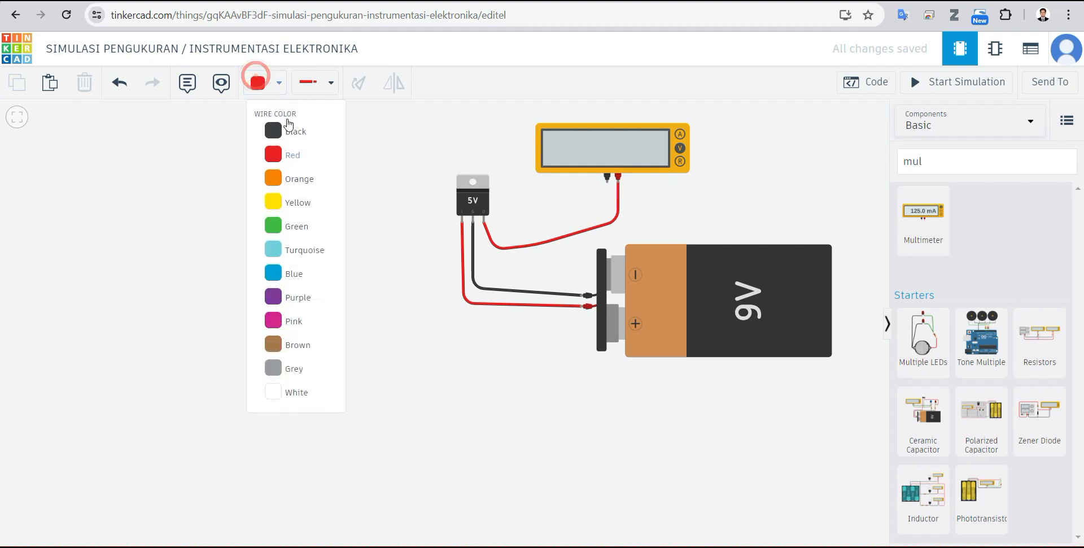
pyautogui.click(288, 128)
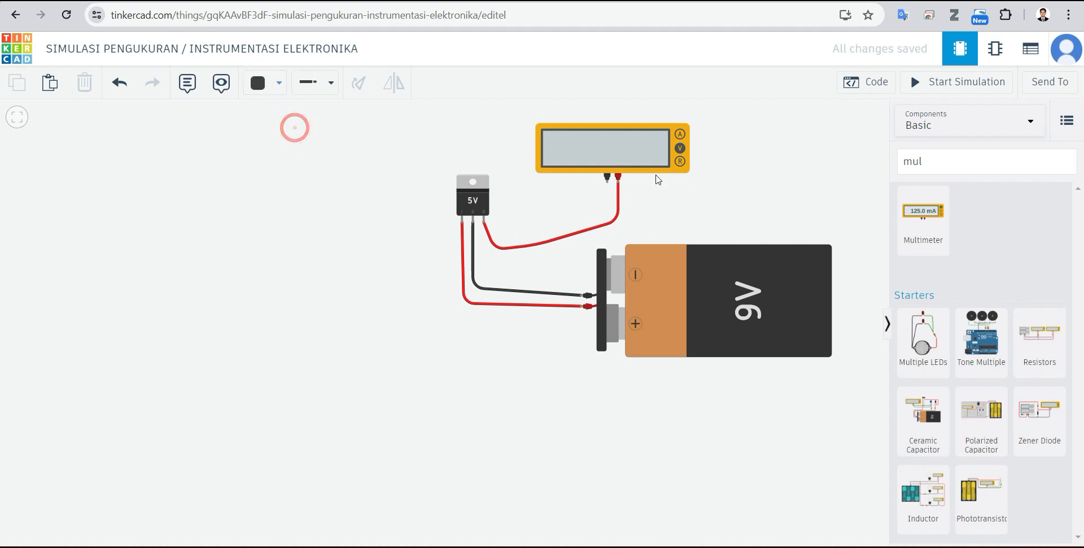
pyautogui.click(607, 177)
pyautogui.click(602, 209)
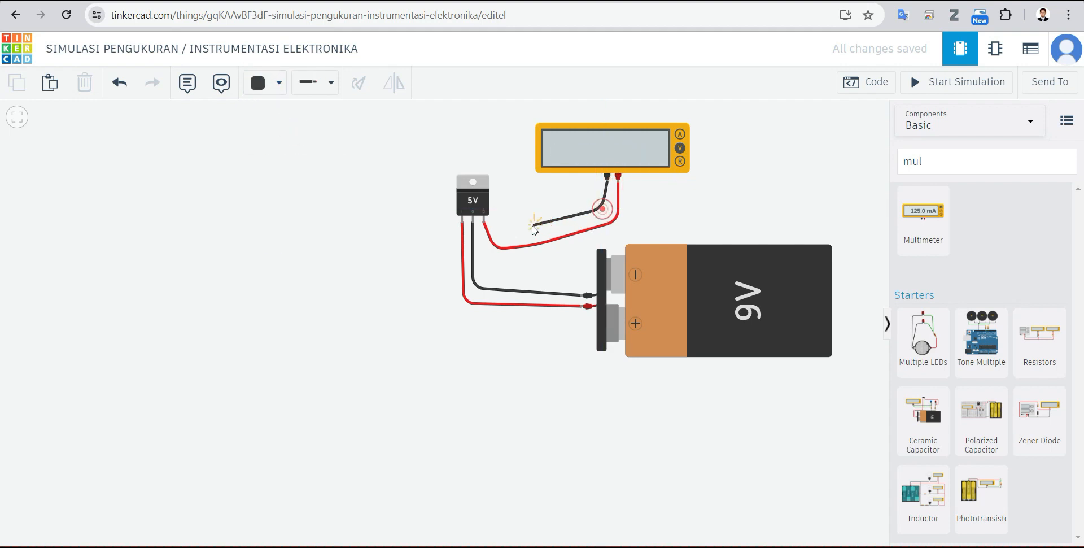
pyautogui.click(489, 260)
pyautogui.click(473, 223)
pyautogui.moveTo(473, 224); pyautogui.dragTo(582, 299)
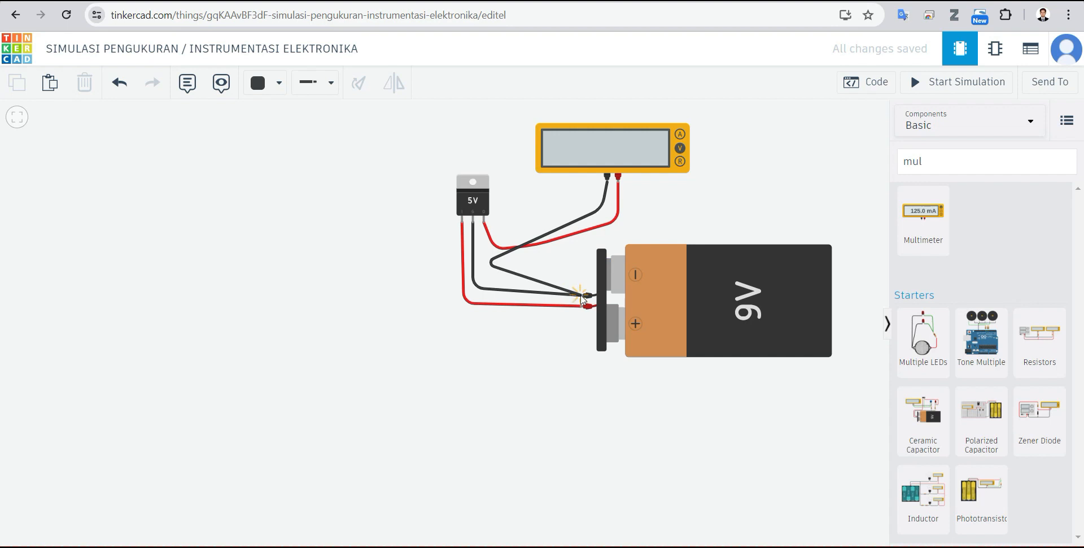
pyautogui.click(582, 296)
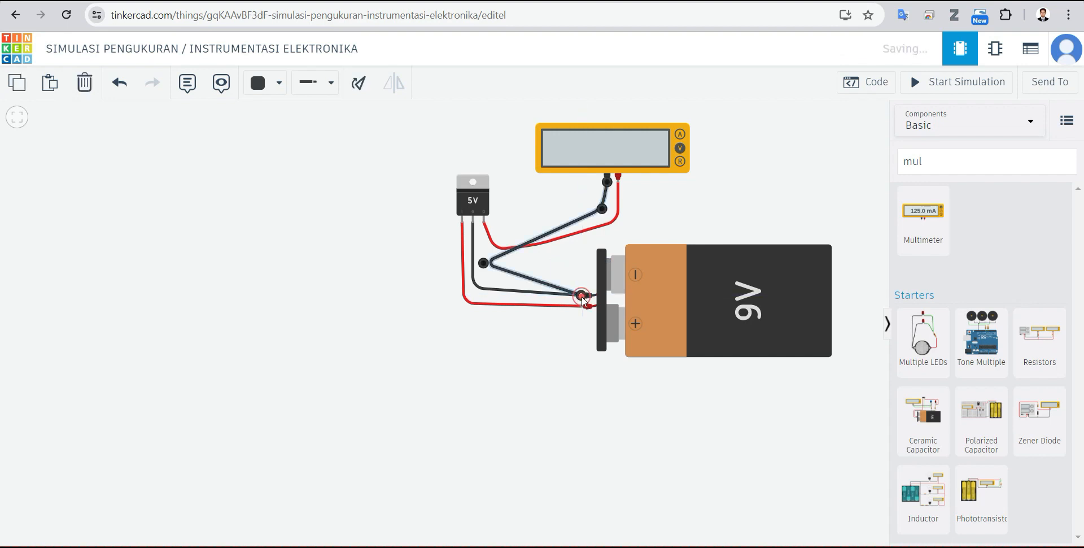
pyautogui.click(796, 202)
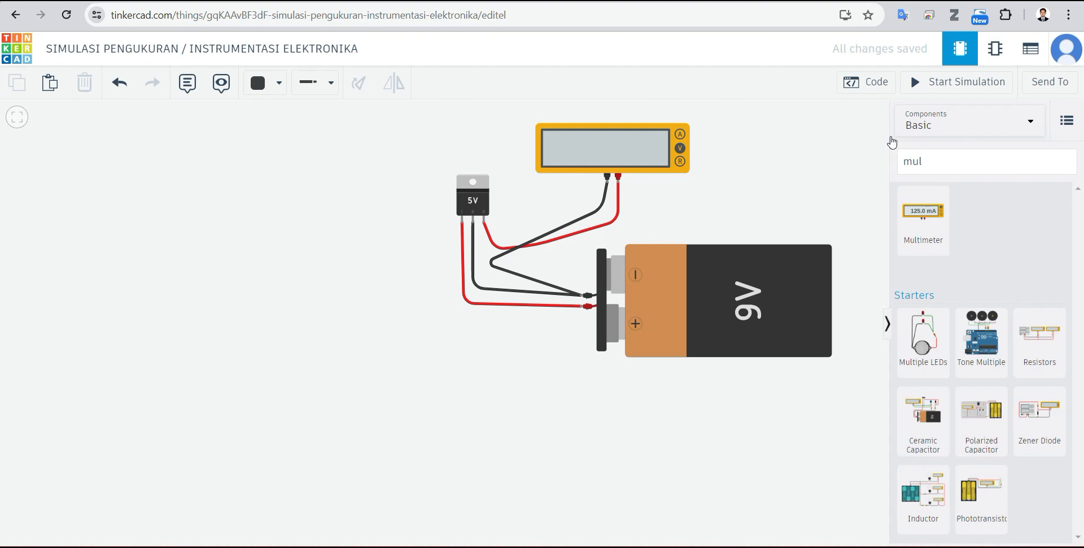
pyautogui.click(959, 83)
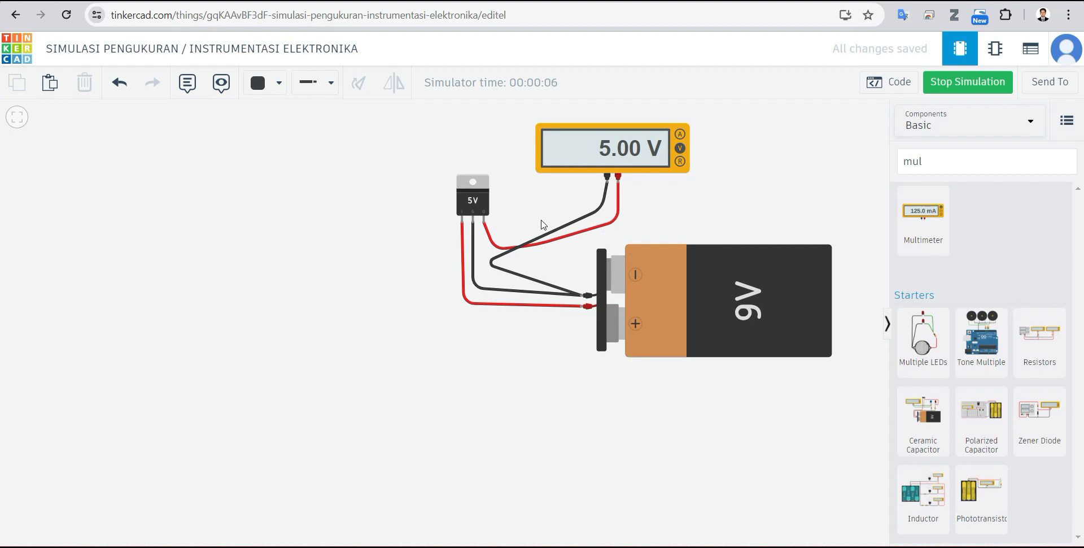
# Step: Delete the black and red wires attached to the multimeter's probes
pyautogui.click(596, 217)
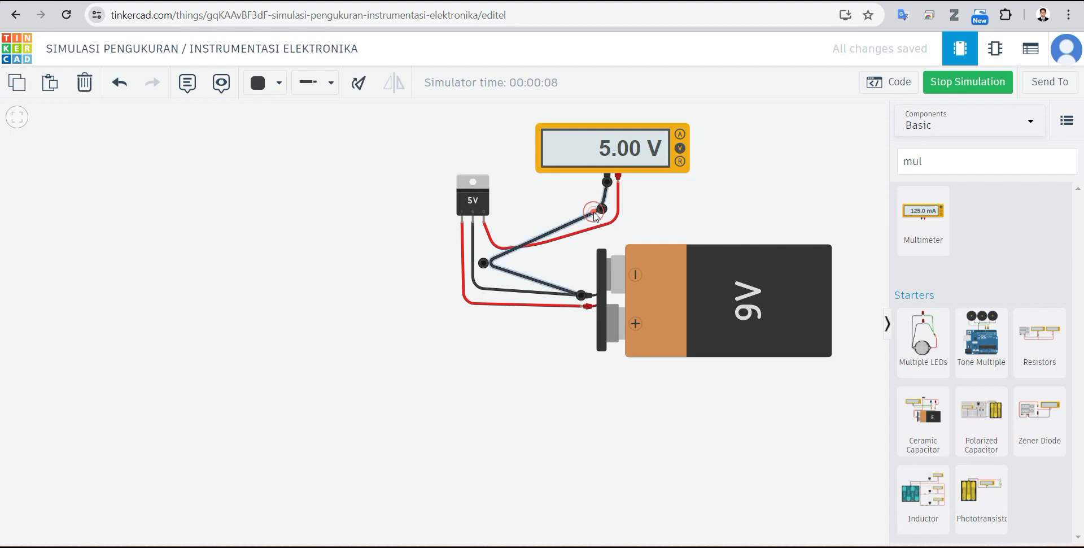
pyautogui.press('Delete')
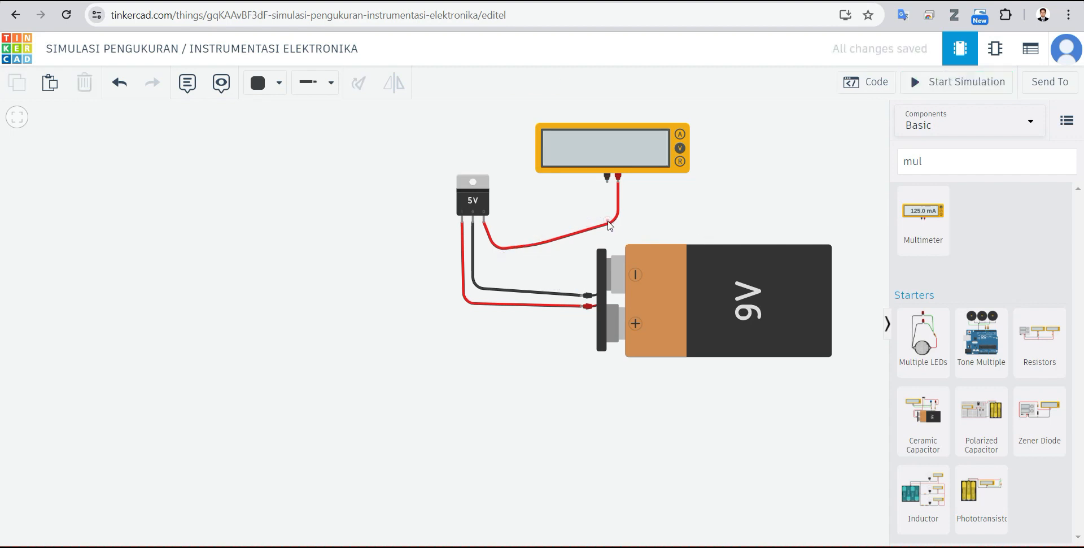
pyautogui.click(611, 224)
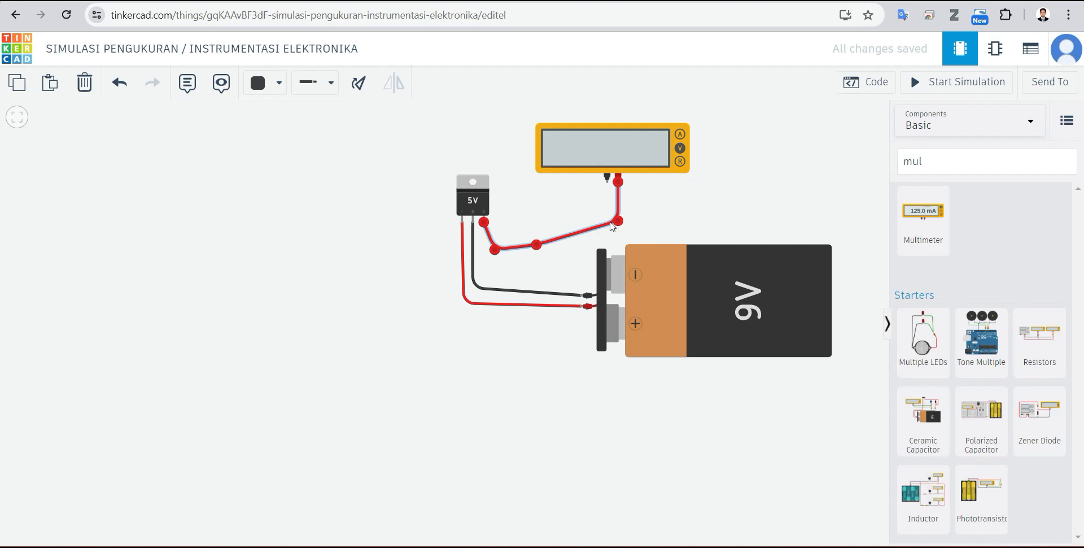
pyautogui.press('Delete')
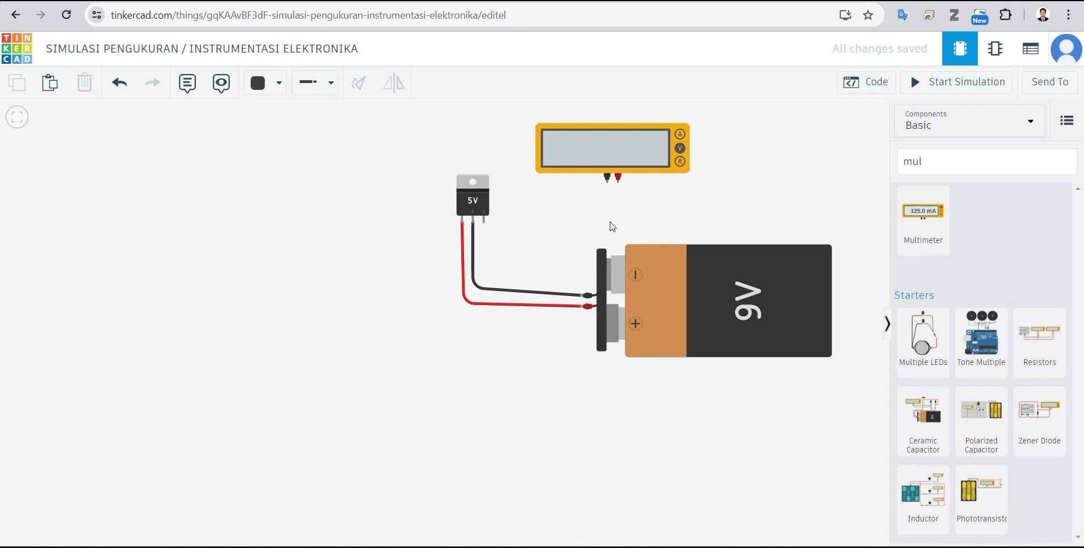
# Step: Move the multimeter to the empty area below the regulator, to the lower left of the battery
pyautogui.moveTo(621, 152); pyautogui.dragTo(325, 177)
pyautogui.click(569, 166)
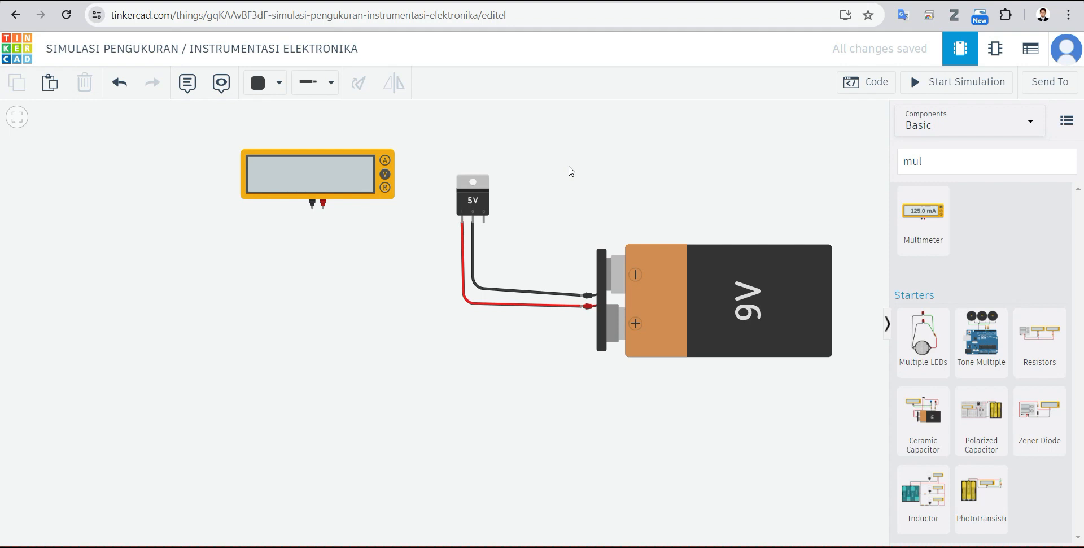
pyautogui.moveTo(309, 182); pyautogui.dragTo(472, 435)
pyautogui.click(673, 458)
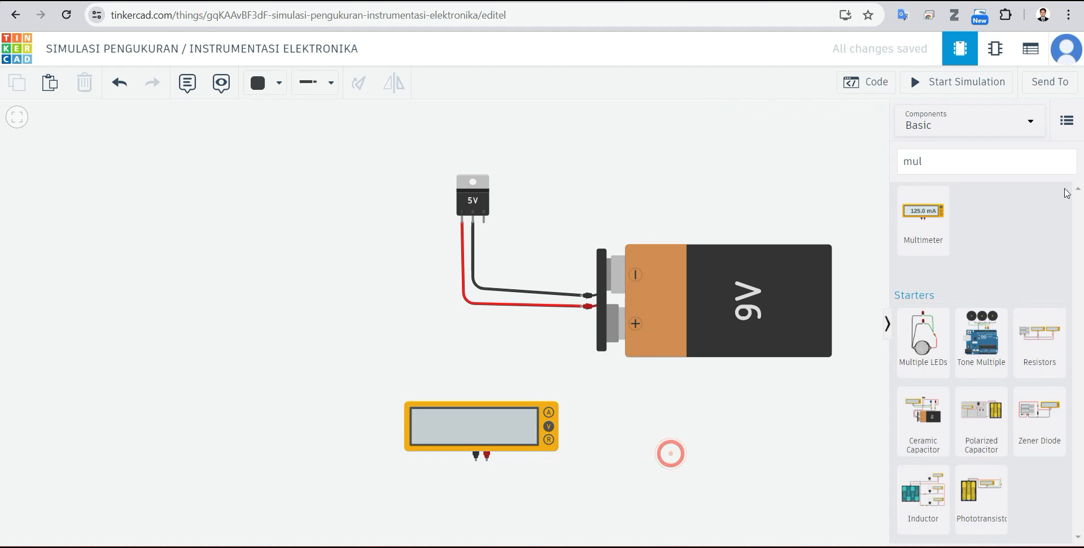
# Step: Search the components for "res" and place a resistor to the left of the regulator
pyautogui.click(963, 163)
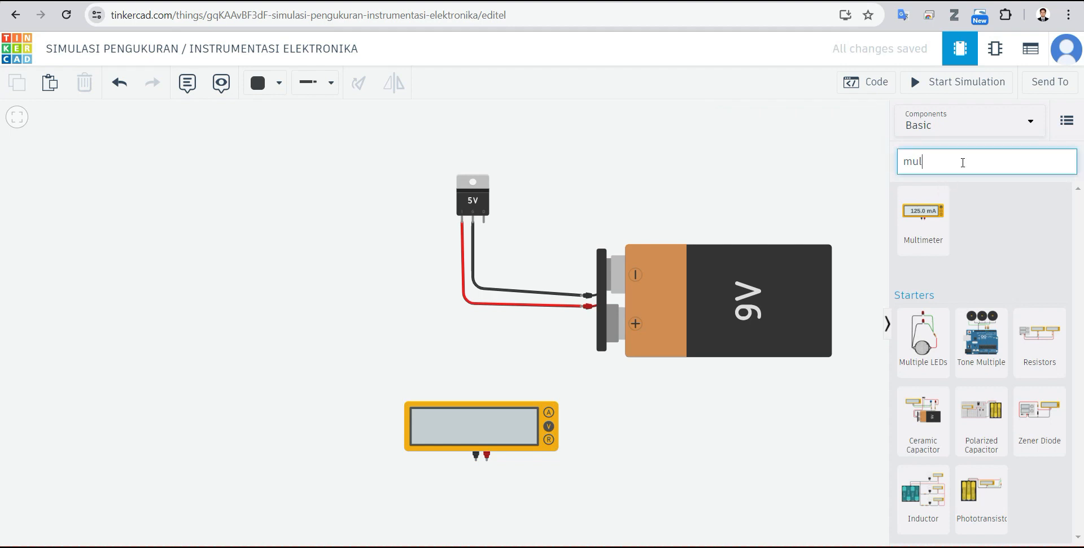
pyautogui.press('BackSpace')
pyautogui.write('red')
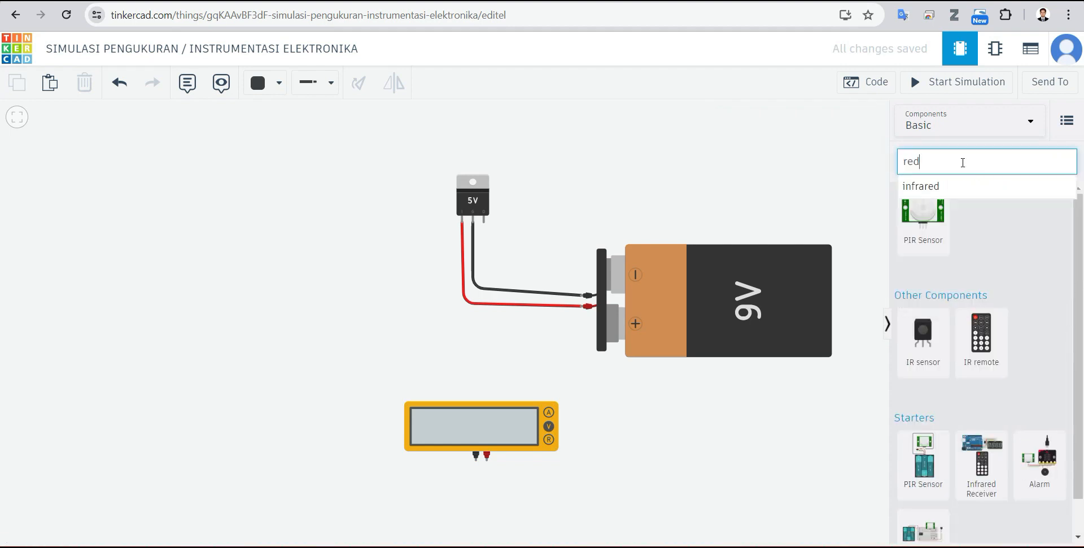
pyautogui.write('s')
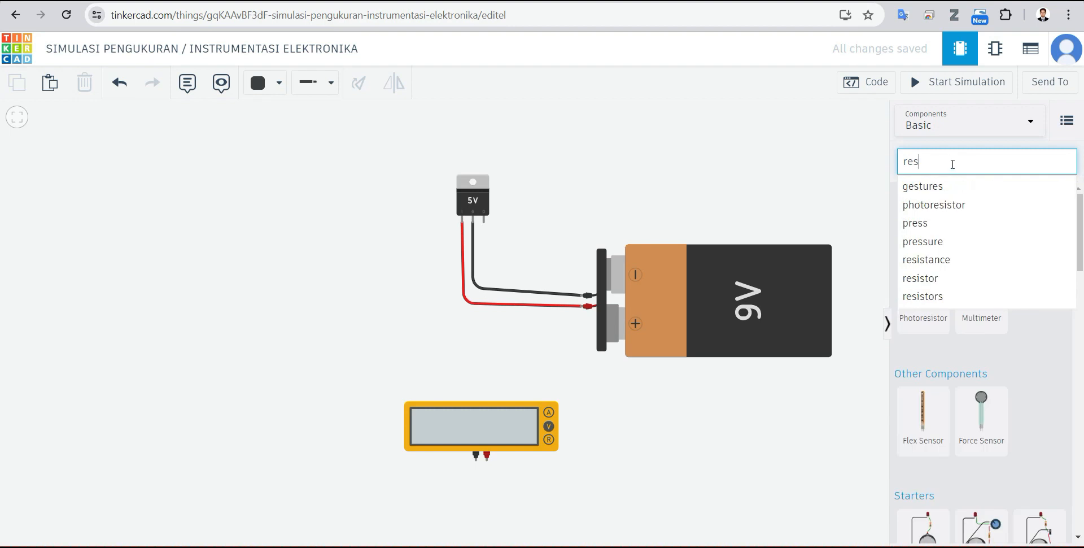
pyautogui.click(813, 182)
pyautogui.moveTo(943, 230); pyautogui.dragTo(244, 261)
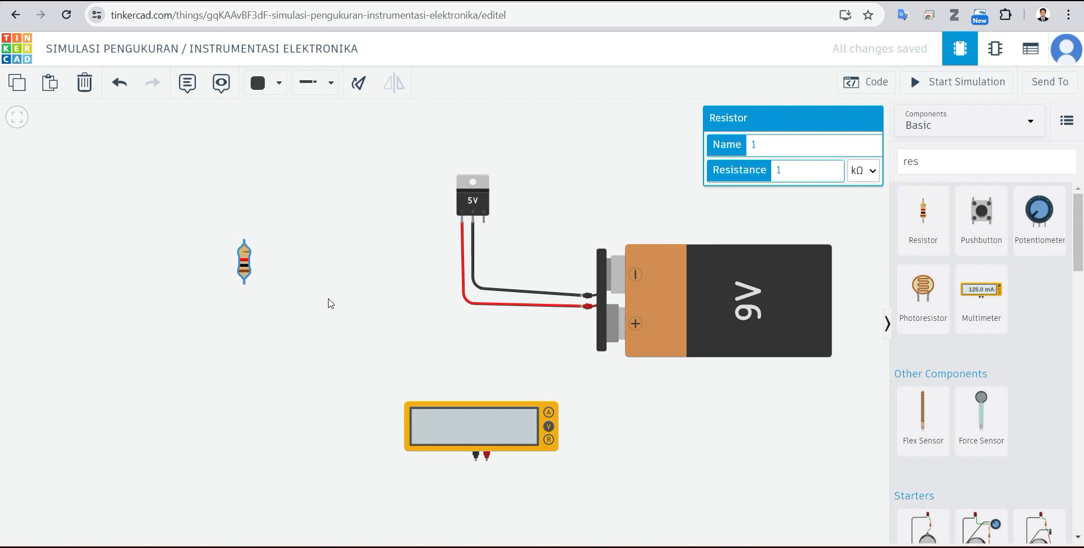
# Step: Search the components for "led" and place an LED to the left of the resistor
pyautogui.click(940, 163)
pyautogui.press('BackSpace')
pyautogui.press('BackSpace')
pyautogui.press('BackSpace')
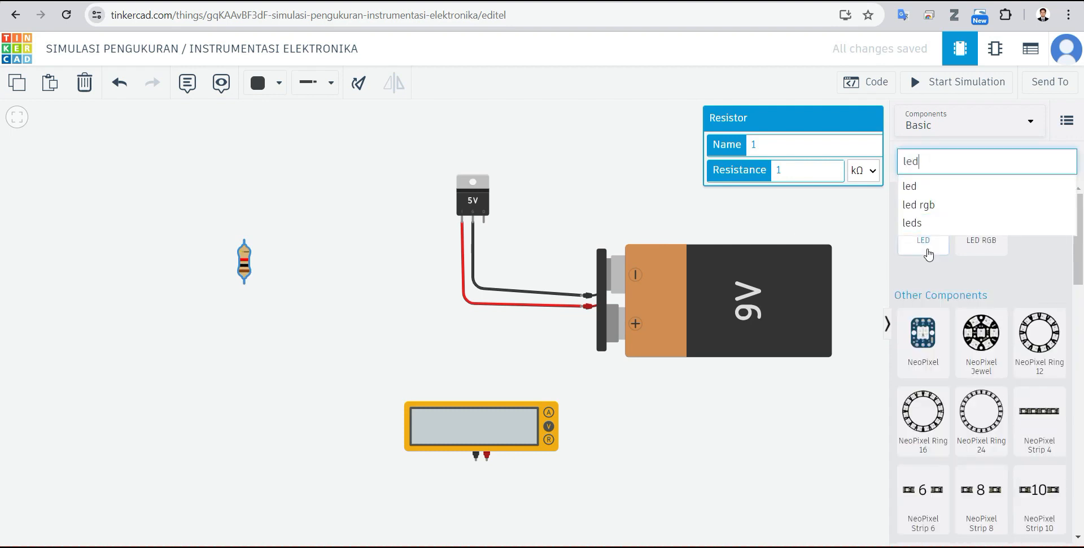
pyautogui.moveTo(926, 244); pyautogui.dragTo(753, 213)
pyautogui.moveTo(568, 212); pyautogui.dragTo(145, 232)
pyautogui.click(334, 292)
# Step: Rotate the resistor until it lies horizontally
pyautogui.click(245, 265)
pyautogui.click(358, 85)
pyautogui.click(358, 85)
pyautogui.click(358, 85)
pyautogui.click(336, 303)
# Step: Move the resistor up beside the regulator and place a duplicate in line to its left
pyautogui.moveTo(247, 262); pyautogui.dragTo(338, 205)
pyautogui.click(324, 244)
pyautogui.click(338, 202)
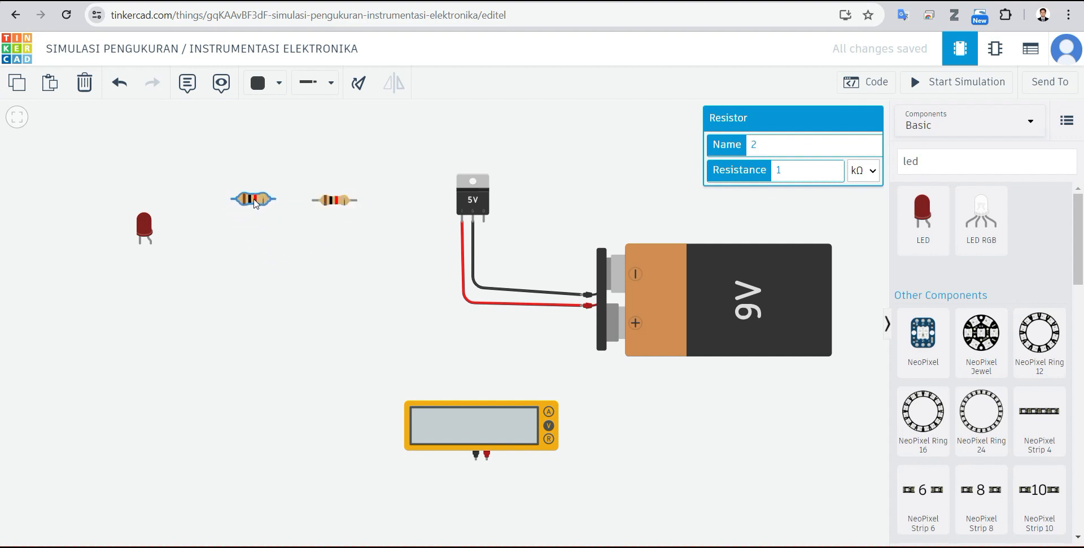
pyautogui.click(255, 204)
pyautogui.click(358, 311)
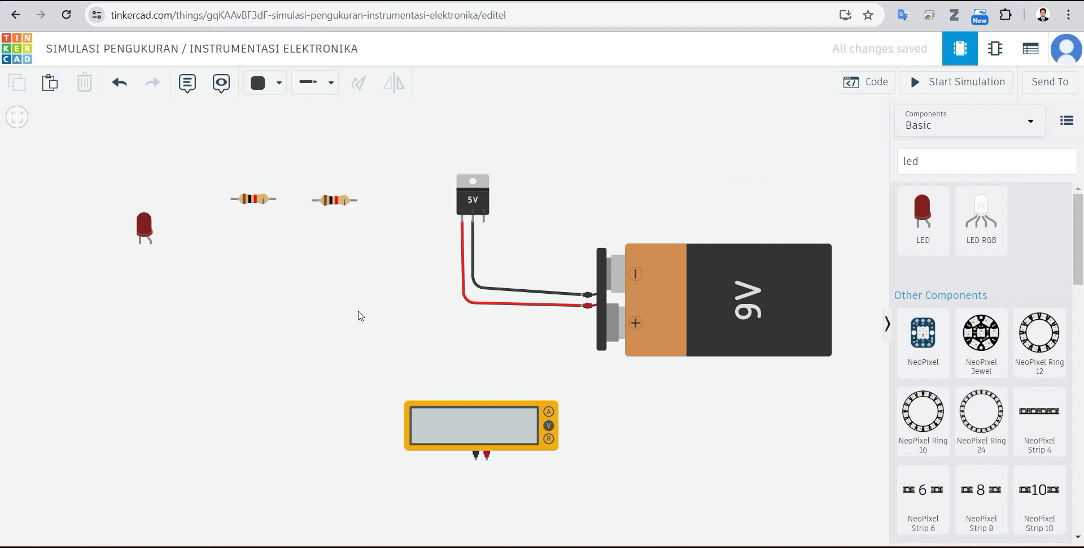
# Step: Move the LED up so that it sits just left of the two resistors, roughly level with them
pyautogui.moveTo(147, 225); pyautogui.dragTo(178, 191)
pyautogui.click(189, 221)
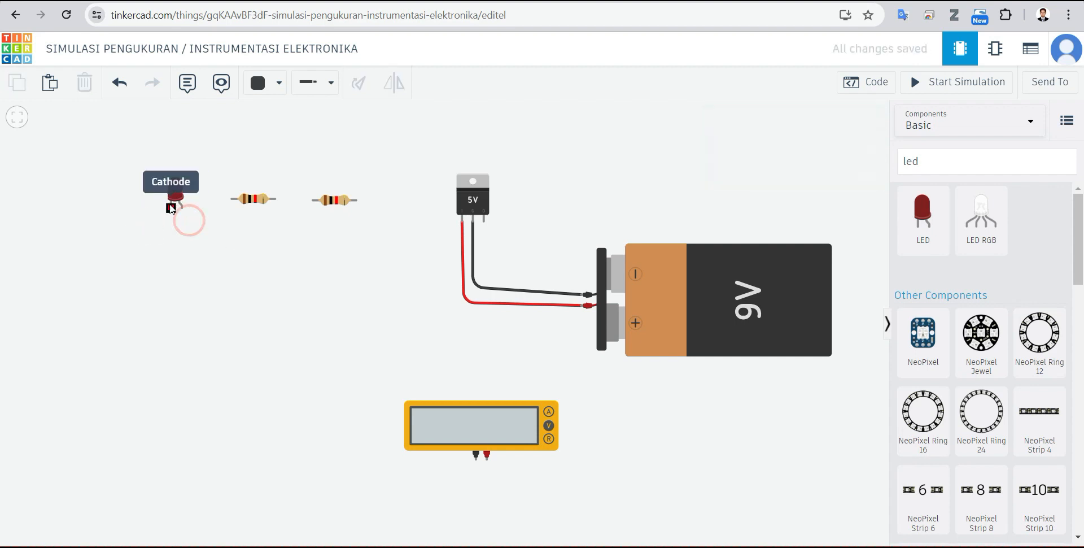
pyautogui.click(178, 187)
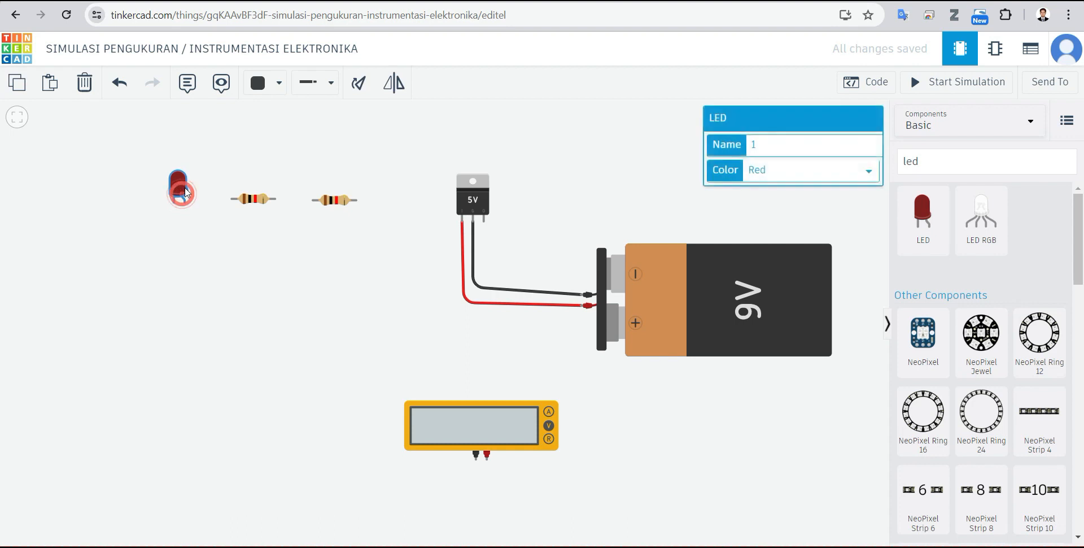
pyautogui.click(299, 260)
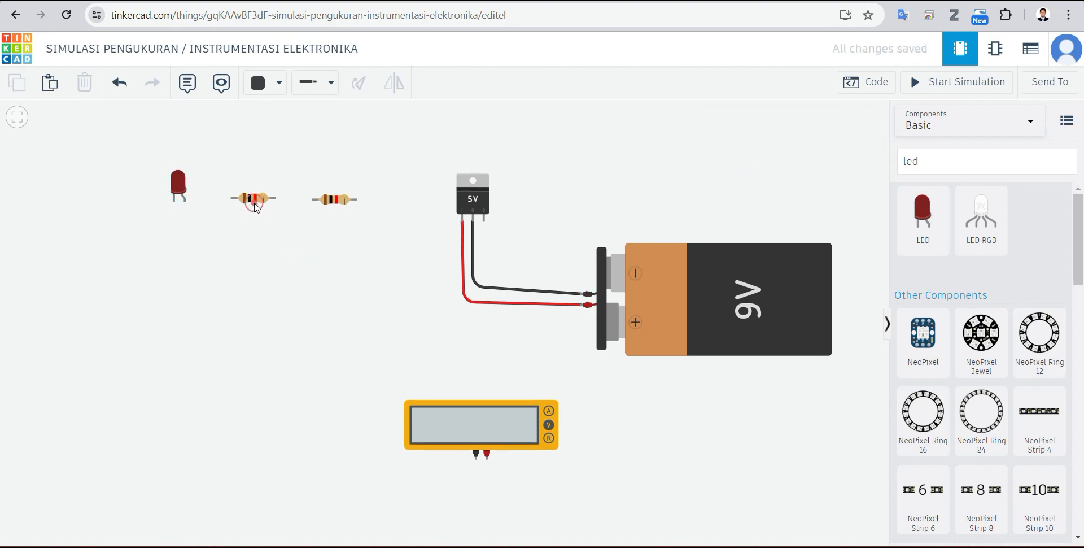
# Step: Duplicate the horizontal resistor twice, placing the two copies one above the other below the resistor pair
pyautogui.click(255, 207)
pyautogui.hotkey('ctrl', 'c')
pyautogui.hotkey('ctrl', 'v')
pyautogui.moveTo(338, 292); pyautogui.dragTo(298, 254)
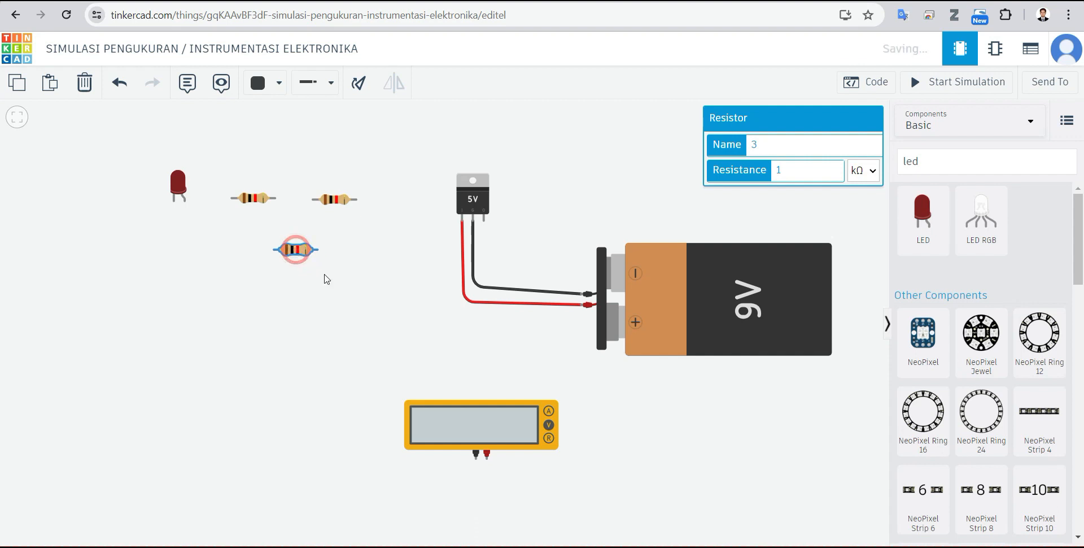
pyautogui.click(310, 312)
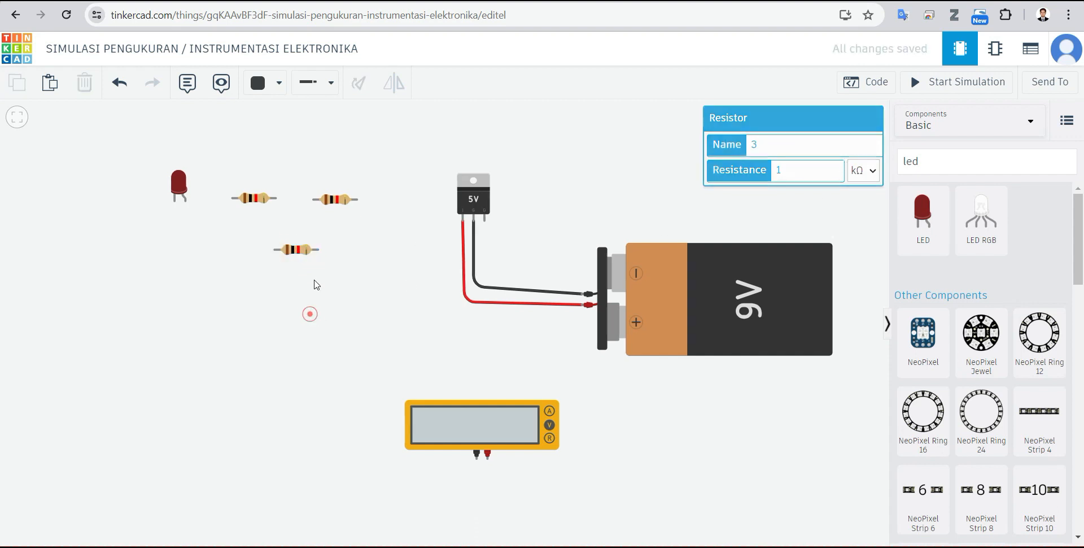
pyautogui.click(302, 254)
pyautogui.hotkey('ctrl', 'v')
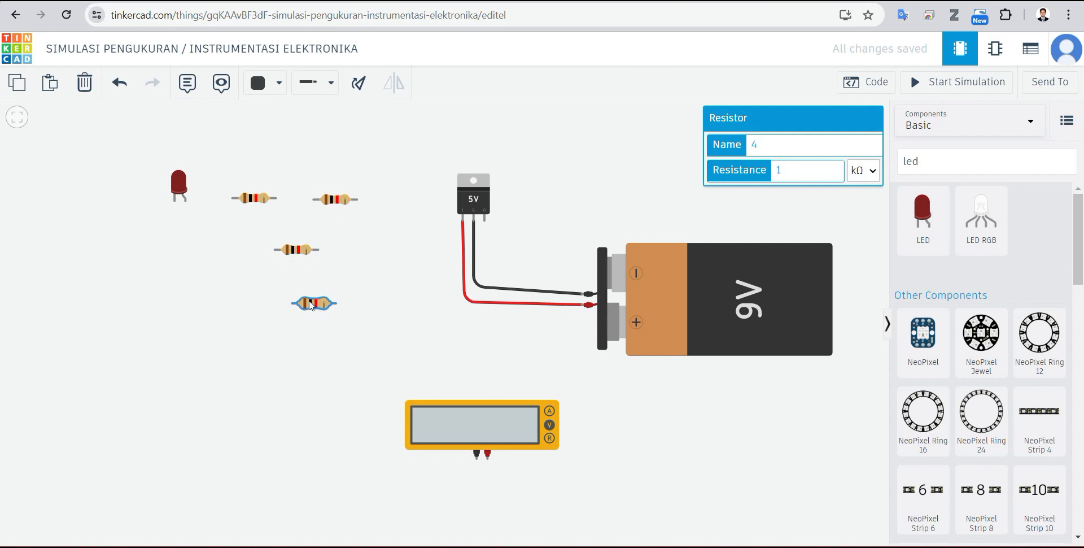
pyautogui.click(381, 311)
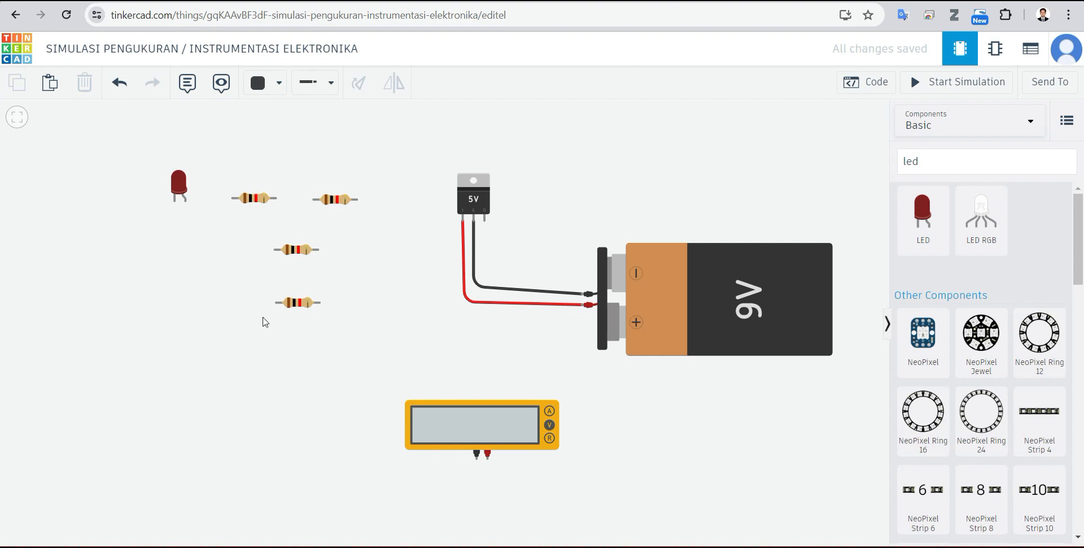
# Step: Set the wire color to blue and wire the regulator's output pin over the regulator to the upper-right resistor's right lead
pyautogui.click(309, 85)
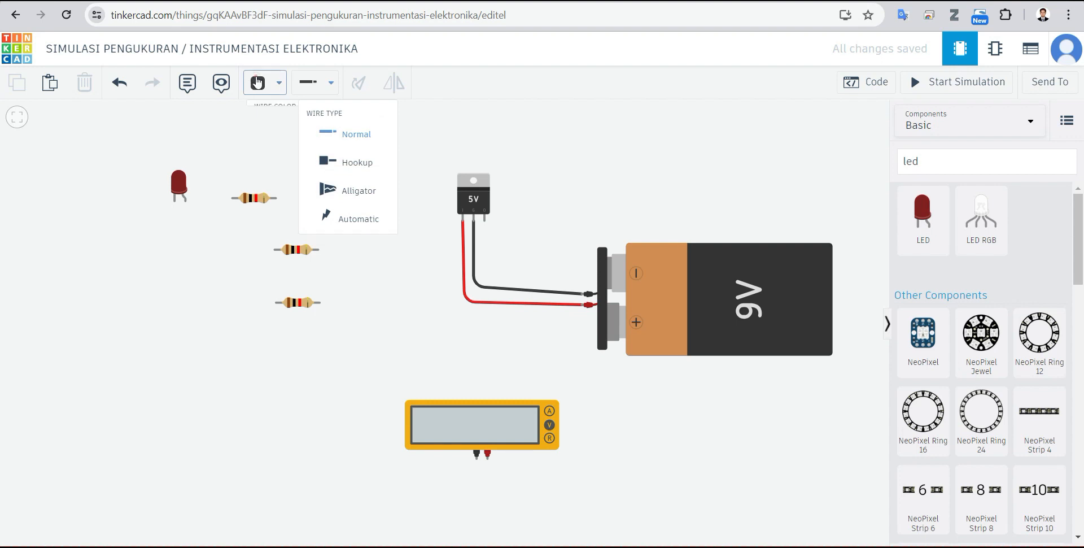
pyautogui.click(257, 83)
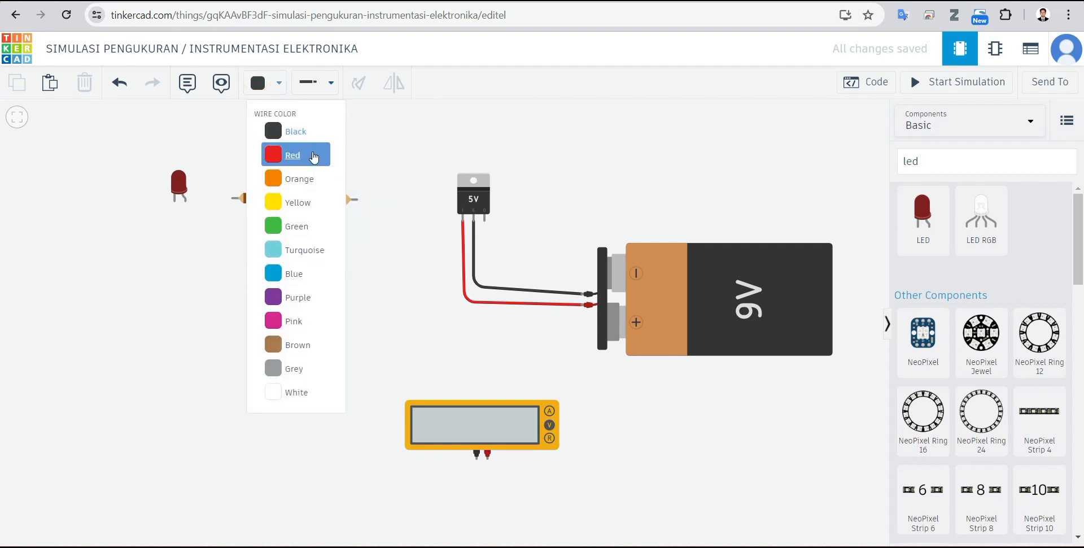
pyautogui.click(305, 276)
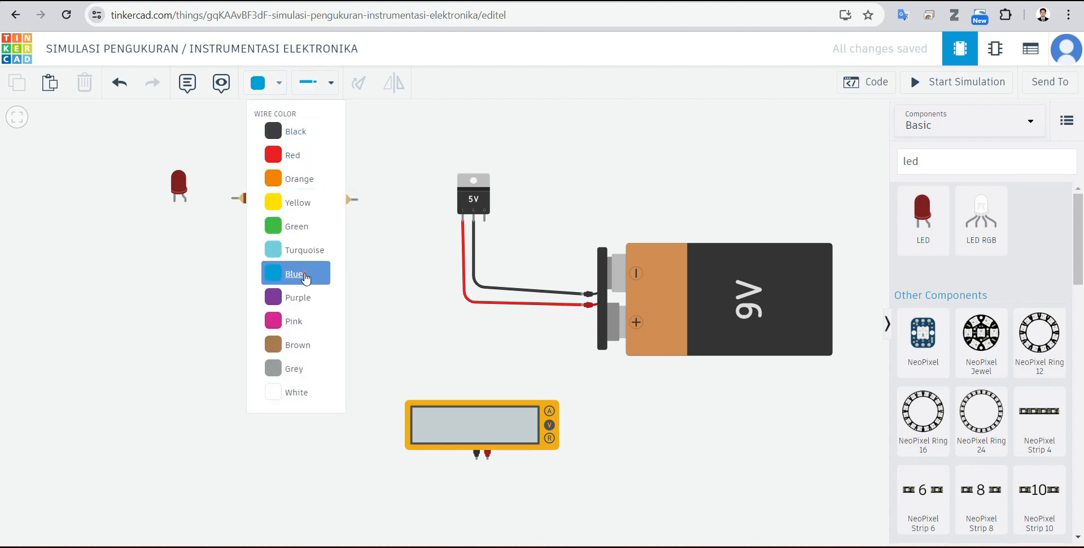
pyautogui.click(484, 221)
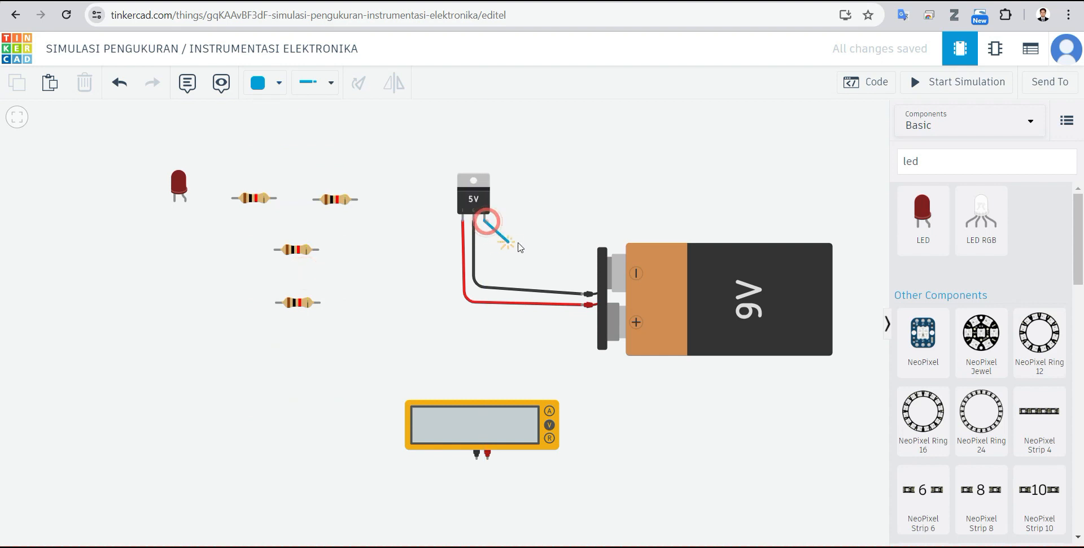
pyautogui.click(485, 245)
pyautogui.click(557, 244)
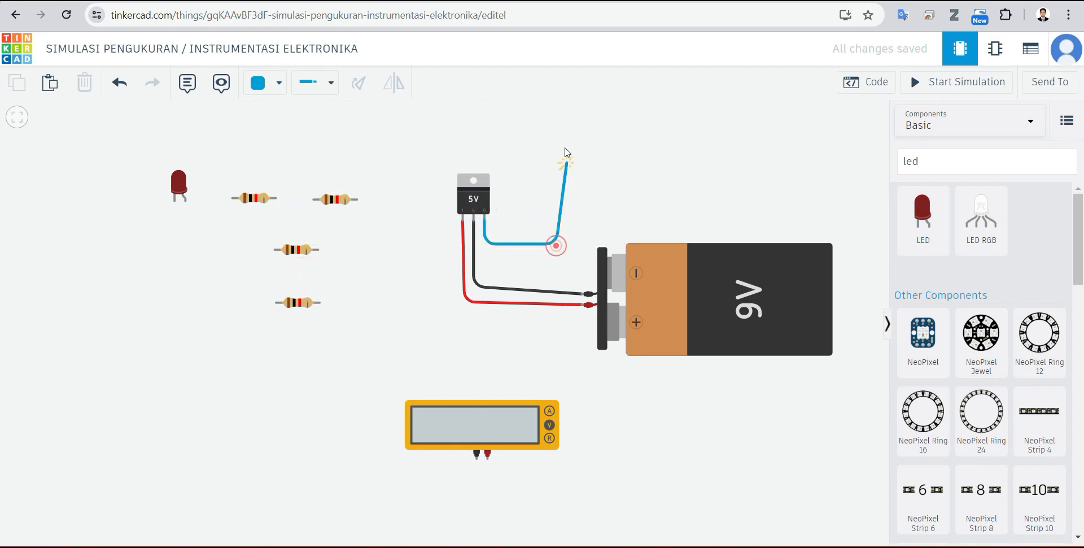
pyautogui.click(559, 128)
pyautogui.click(397, 133)
pyautogui.click(397, 196)
pyautogui.click(357, 199)
pyautogui.click(515, 200)
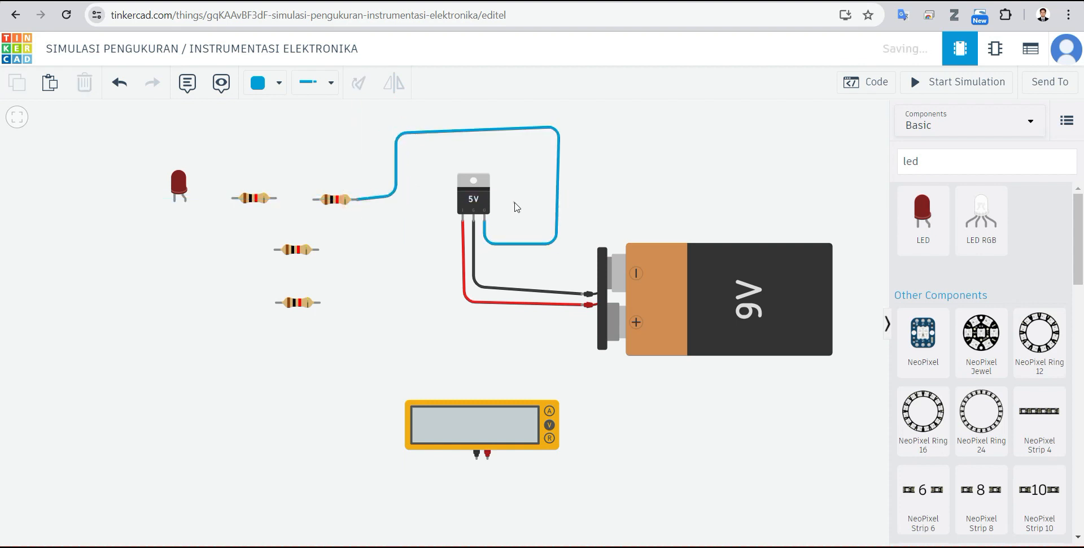
# Step: Run a second blue wire from the regulator's output pin around the regulator to the right lead of the middle-row resistor
pyautogui.click(485, 221)
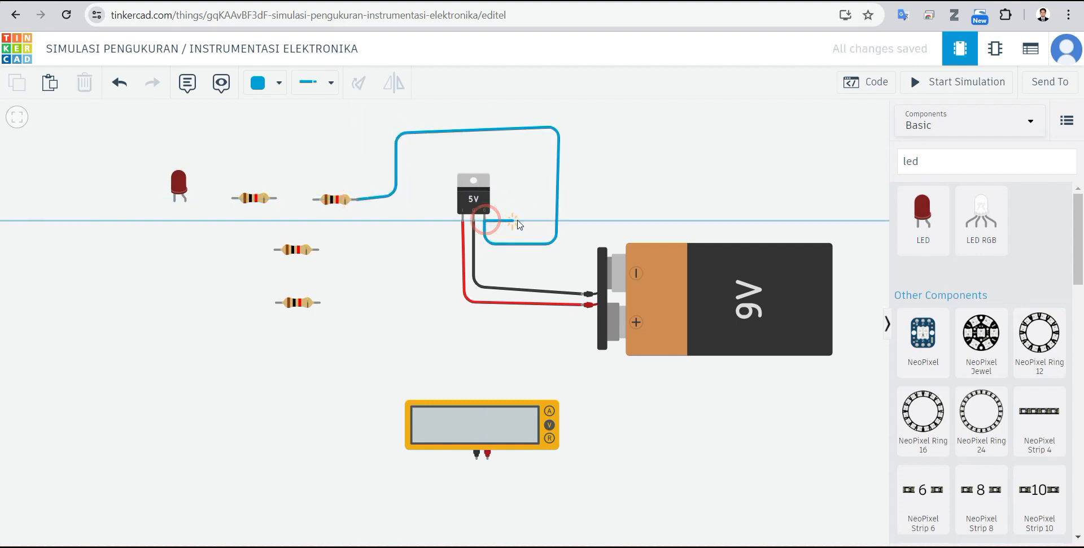
pyautogui.click(522, 218)
pyautogui.click(516, 162)
pyautogui.click(425, 163)
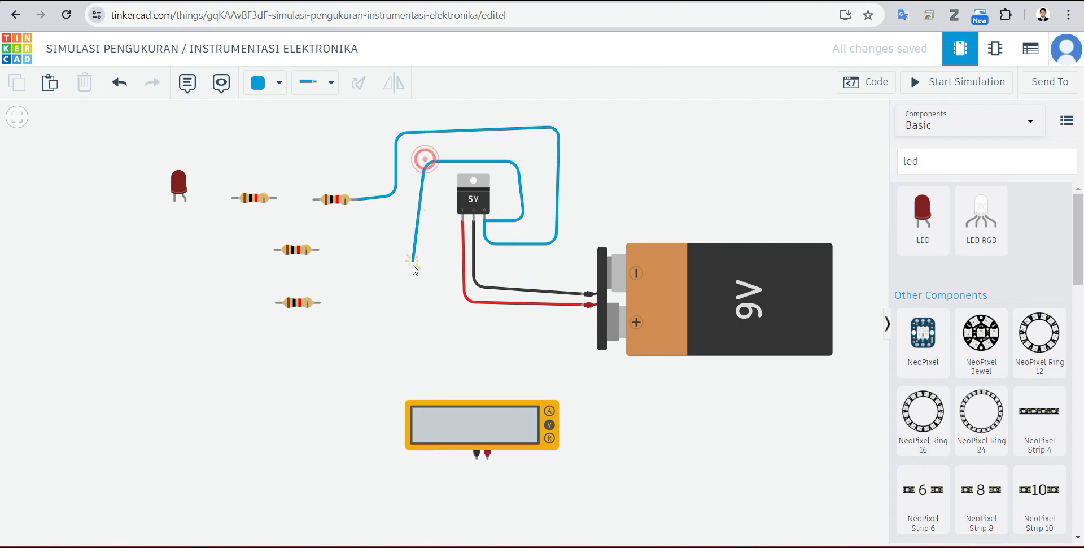
pyautogui.click(428, 270)
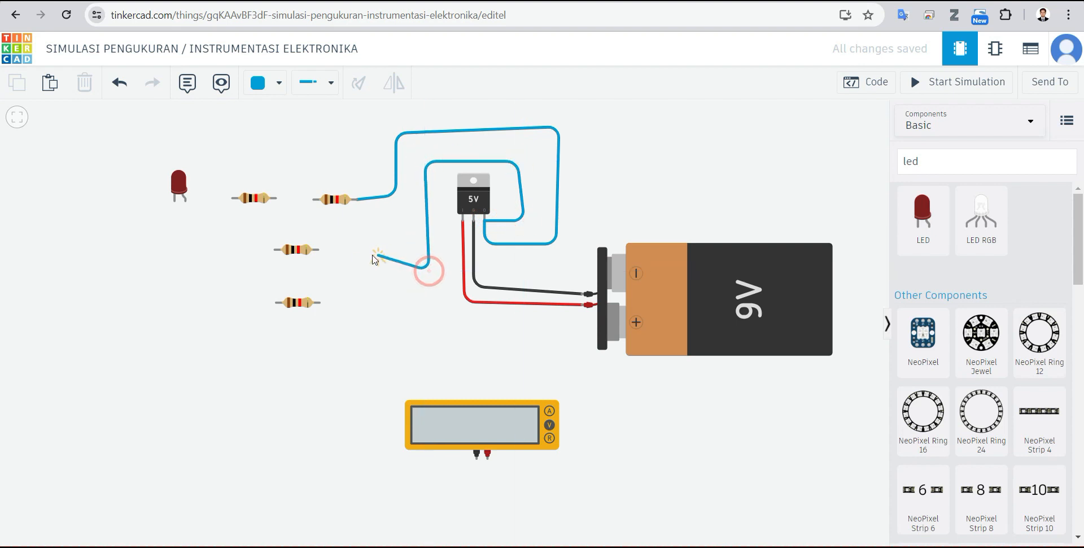
pyautogui.click(347, 271)
pyautogui.click(347, 249)
pyautogui.click(317, 249)
# Step: Connect the lowest resistor's right lead to the right lead of the resistor above it with a bent blue wire
pyautogui.click(329, 262)
pyautogui.click(320, 303)
pyautogui.click(354, 302)
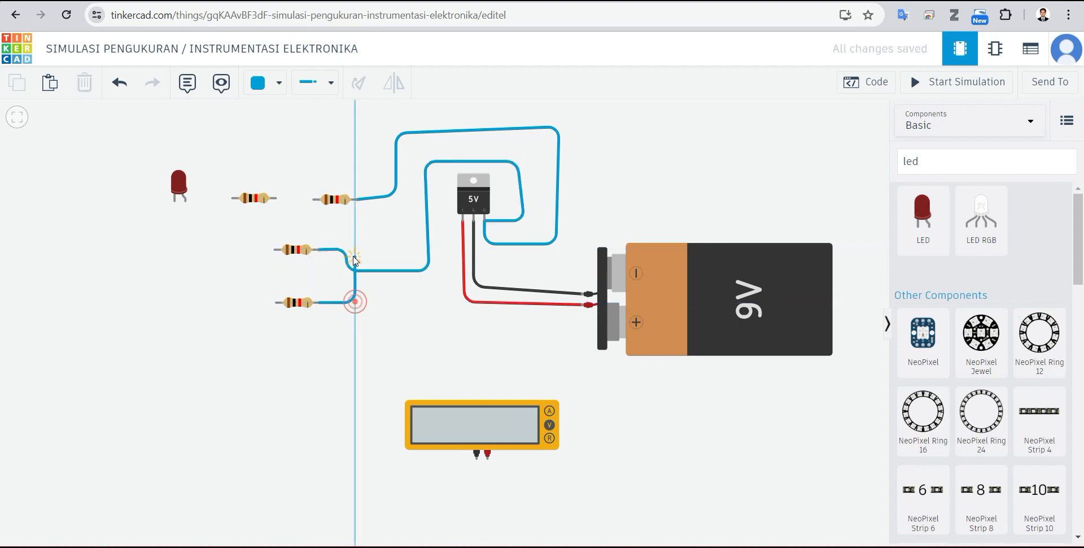
pyautogui.click(352, 252)
pyautogui.click(317, 249)
pyautogui.click(413, 321)
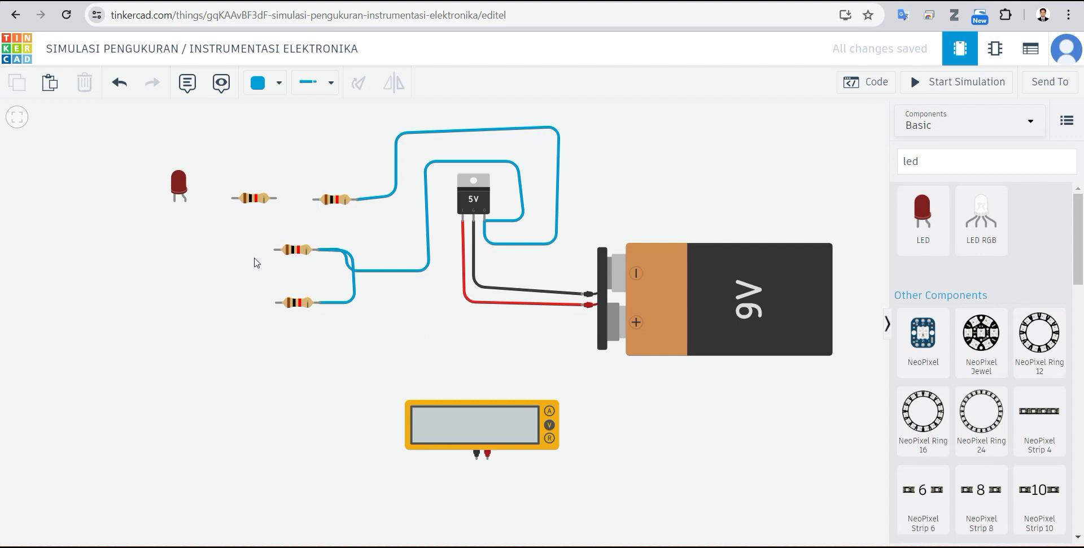
# Step: Duplicate the LED and place the copy directly below the first one, left of the two stacked resistors
pyautogui.click(176, 185)
pyautogui.hotkey('ctrl', 'c')
pyautogui.hotkey('ctrl', 'v')
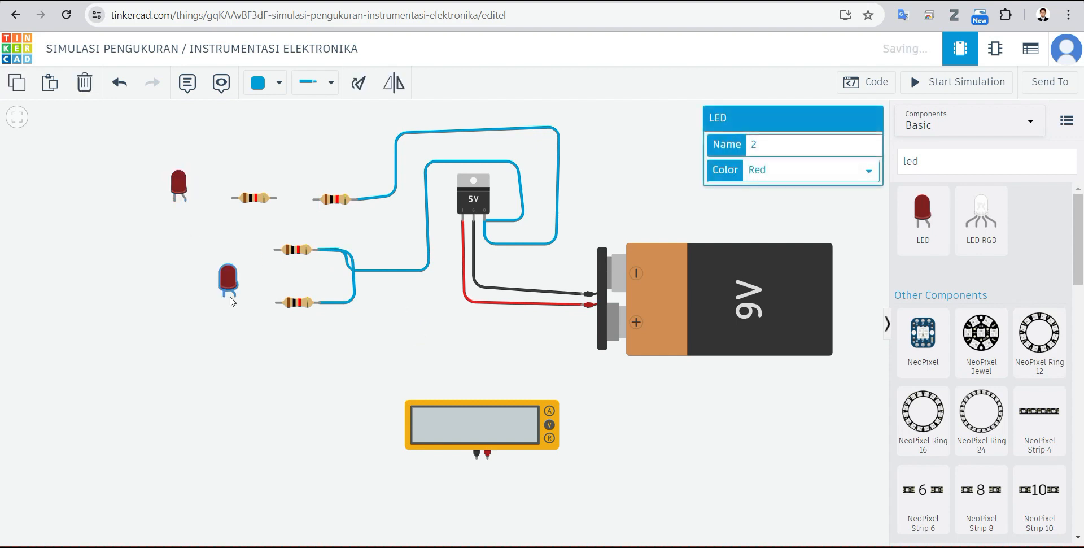
pyautogui.click(183, 299)
pyautogui.click(245, 290)
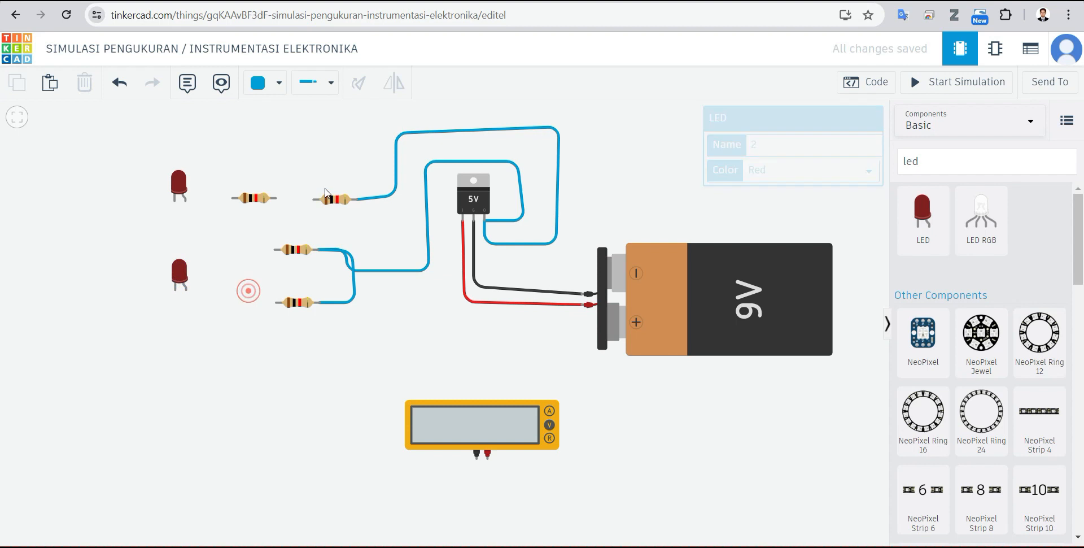
# Step: Wire the two upper resistors in series and connect the left one to the upper LED's anode
pyautogui.click(315, 201)
pyautogui.click(275, 198)
pyautogui.click(241, 224)
pyautogui.click(233, 199)
pyautogui.click(185, 199)
# Step: Connect the middle-row resistor's left lead to the lower LED's anode with a bent blue wire
pyautogui.click(241, 263)
pyautogui.click(276, 249)
pyautogui.click(231, 250)
pyautogui.click(230, 286)
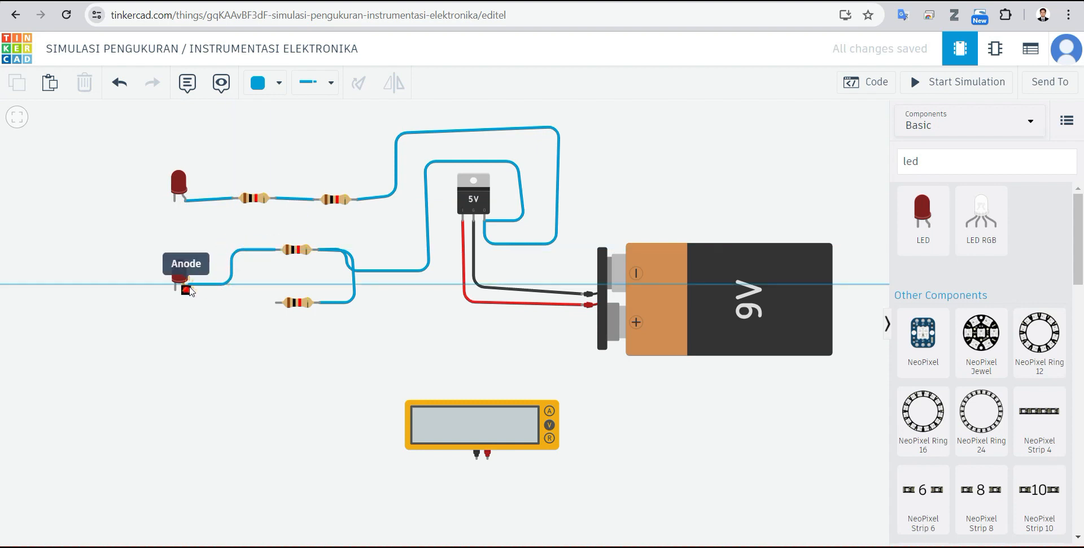
pyautogui.click(187, 290)
# Step: Connect the lowest resistor's left lead to the lower LED's anode with a bent blue wire
pyautogui.click(276, 302)
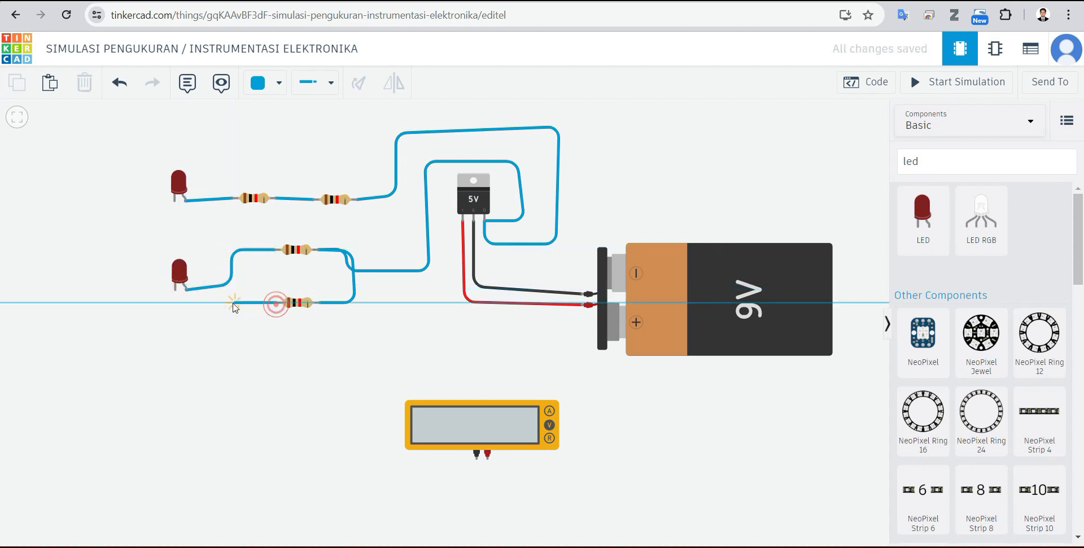
pyautogui.click(228, 284)
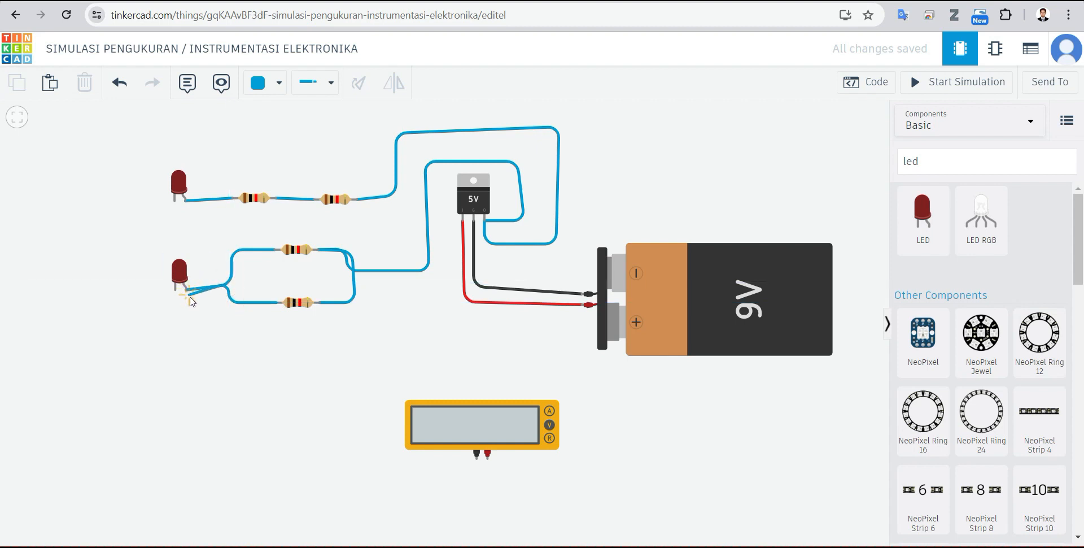
pyautogui.click(187, 290)
pyautogui.moveTo(237, 330); pyautogui.dragTo(241, 333)
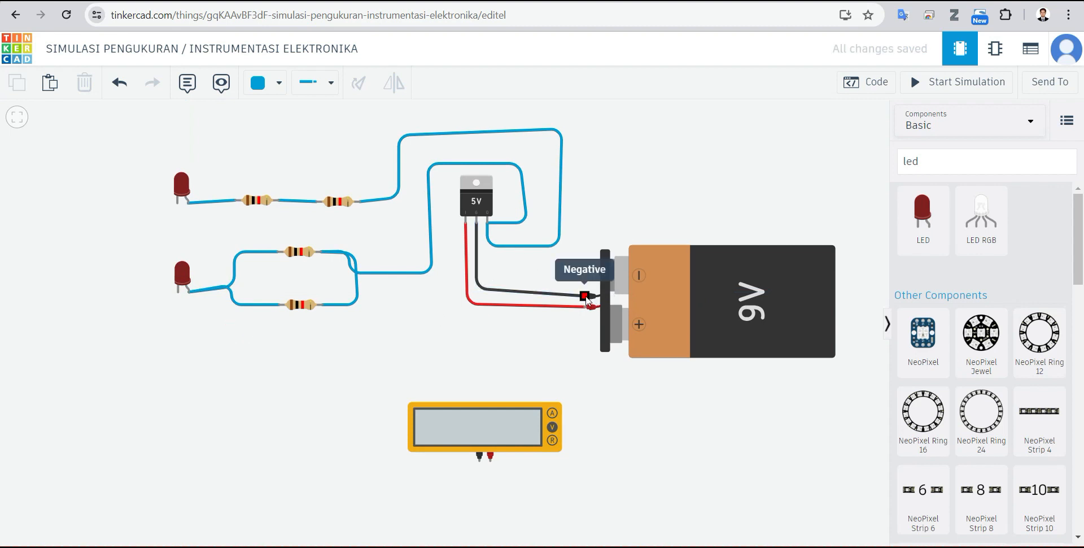
# Step: Route a black wire from the battery's negative terminal over the top of the circuit to the lower LED's cathode
pyautogui.click(264, 81)
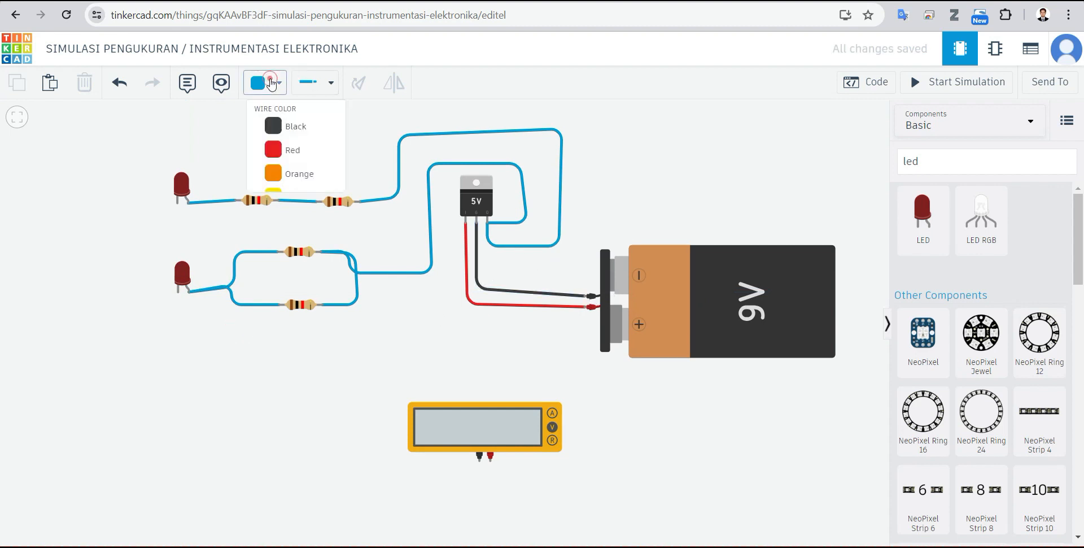
pyautogui.click(308, 134)
pyautogui.click(587, 294)
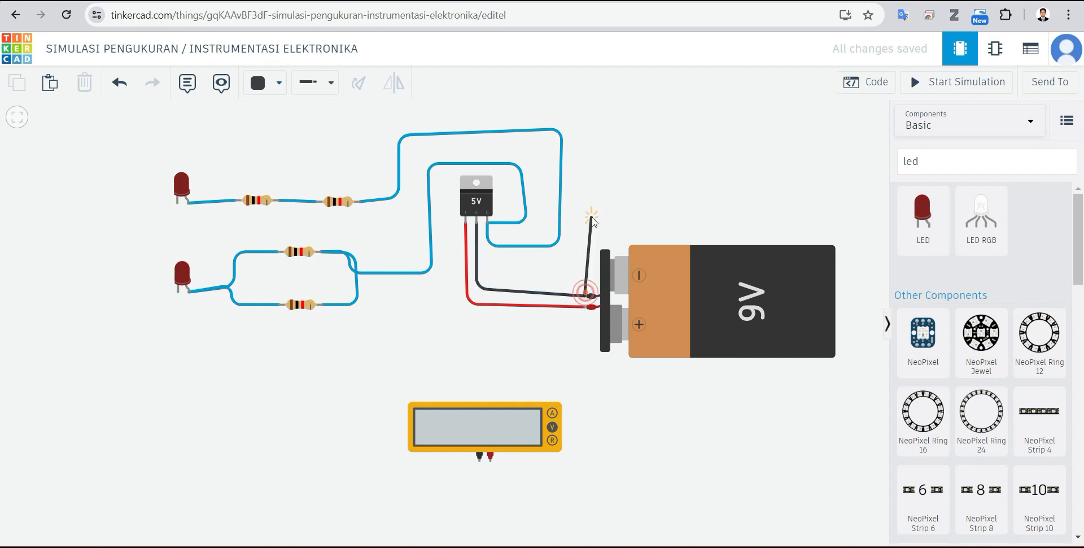
pyautogui.click(576, 116)
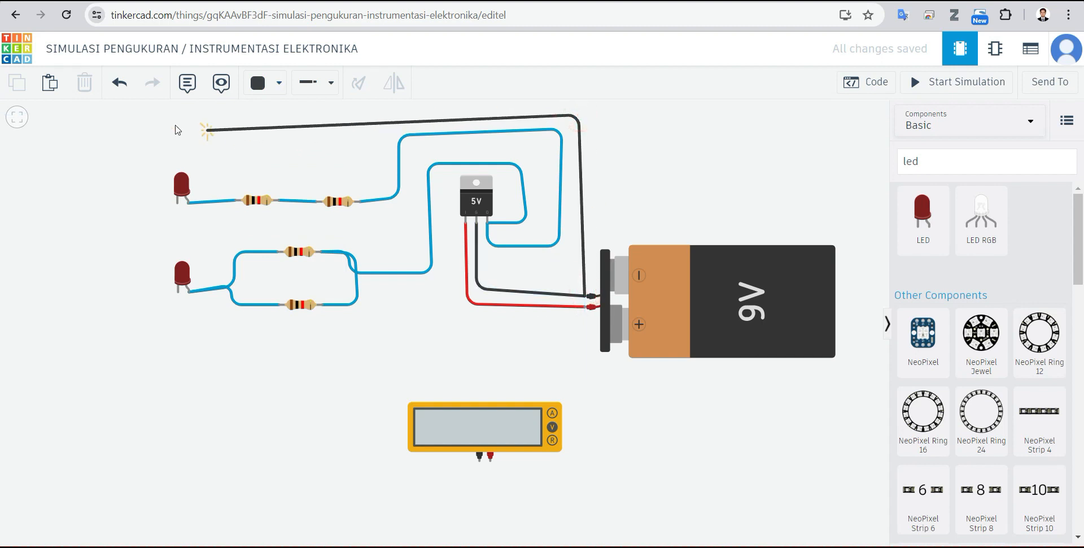
pyautogui.click(149, 121)
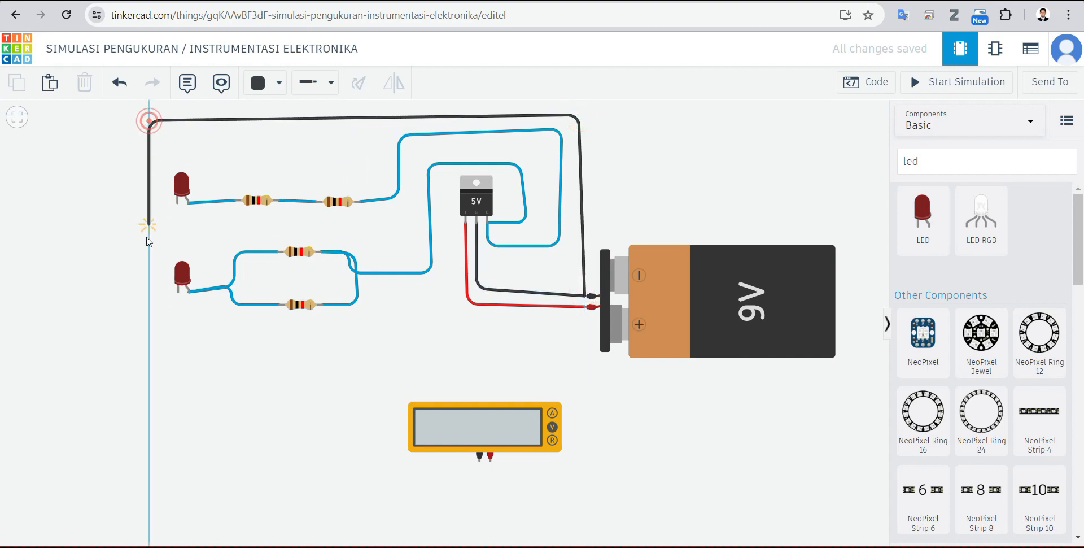
pyautogui.click(178, 292)
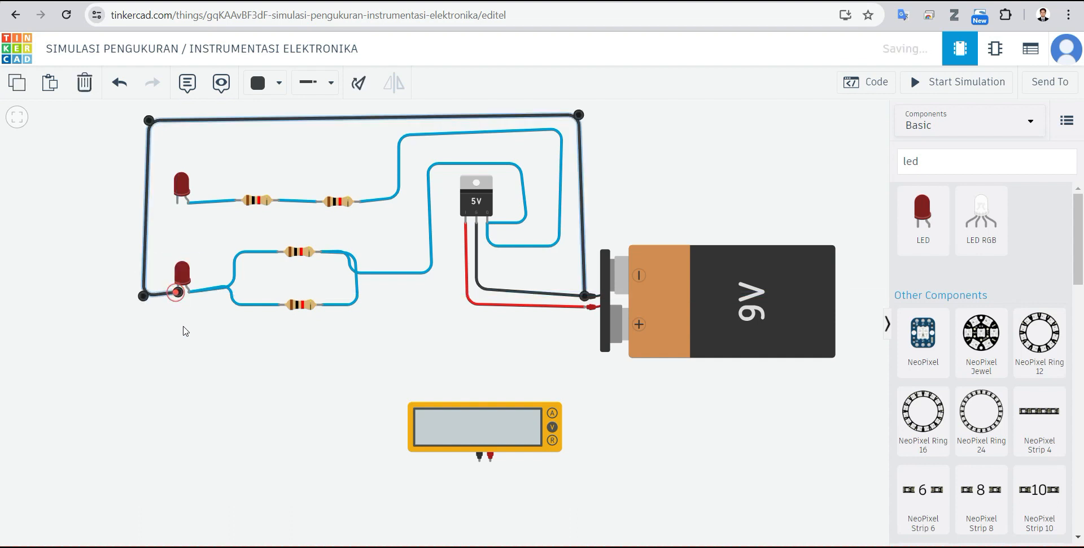
# Step: Connect the upper LED's cathode to the lower LED's cathode with a bent black wire
pyautogui.click(177, 202)
pyautogui.click(145, 204)
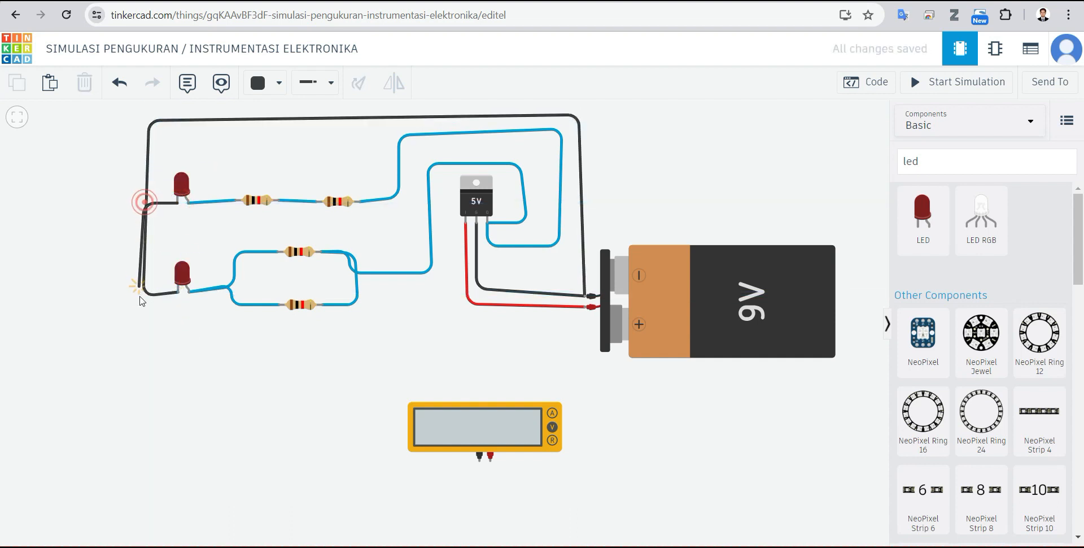
pyautogui.click(146, 296)
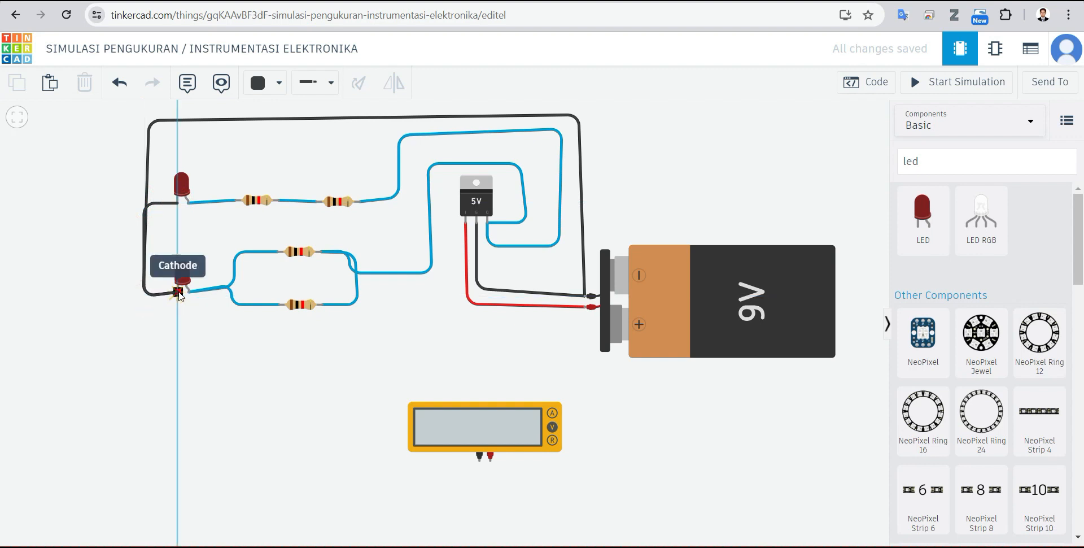
pyautogui.click(179, 293)
pyautogui.click(237, 362)
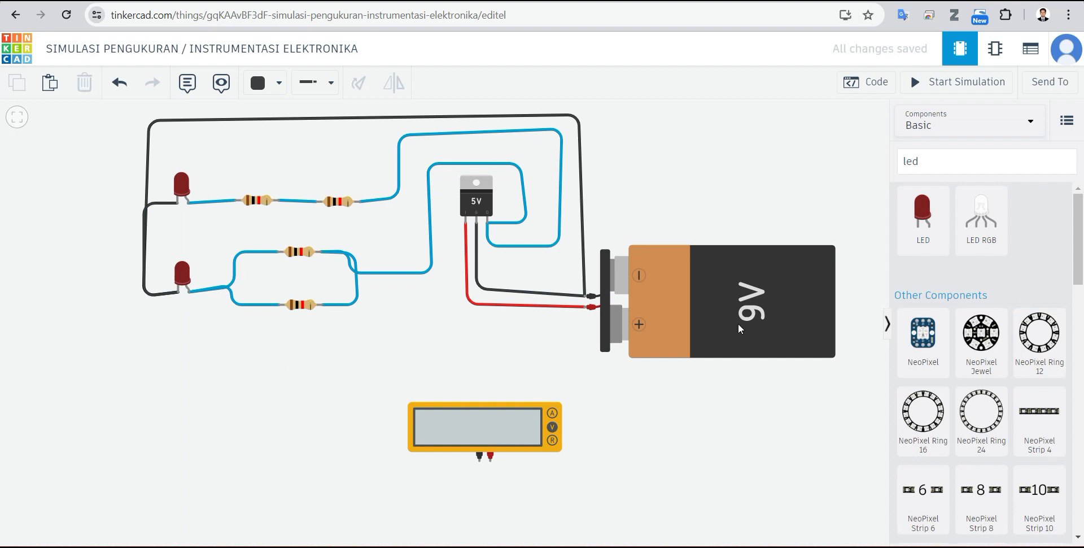
# Step: Run the simulation and compare the brightness of the LEDs on the series and parallel resistor branches
pyautogui.click(953, 86)
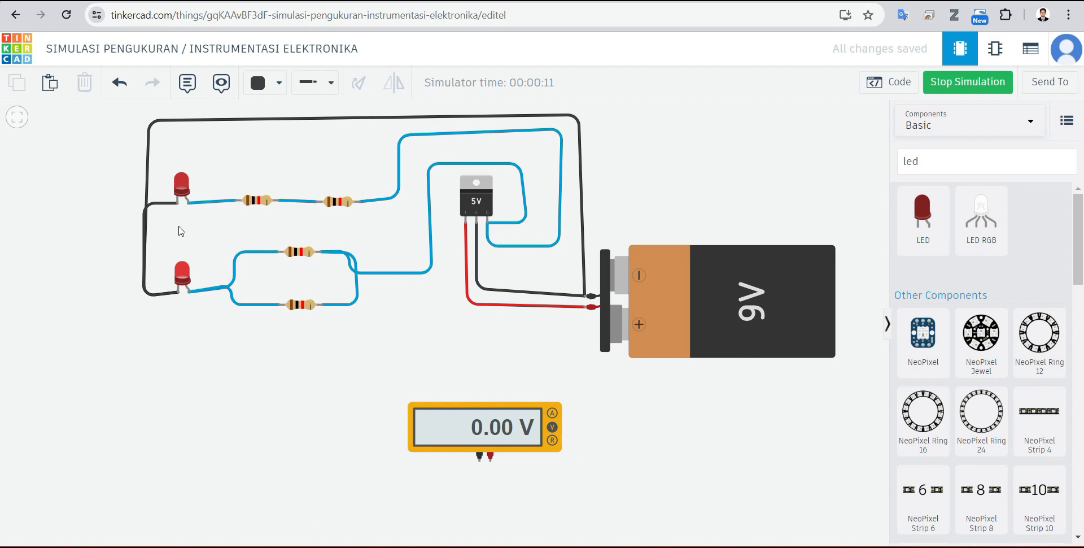
pyautogui.scroll(4, 178, 230)
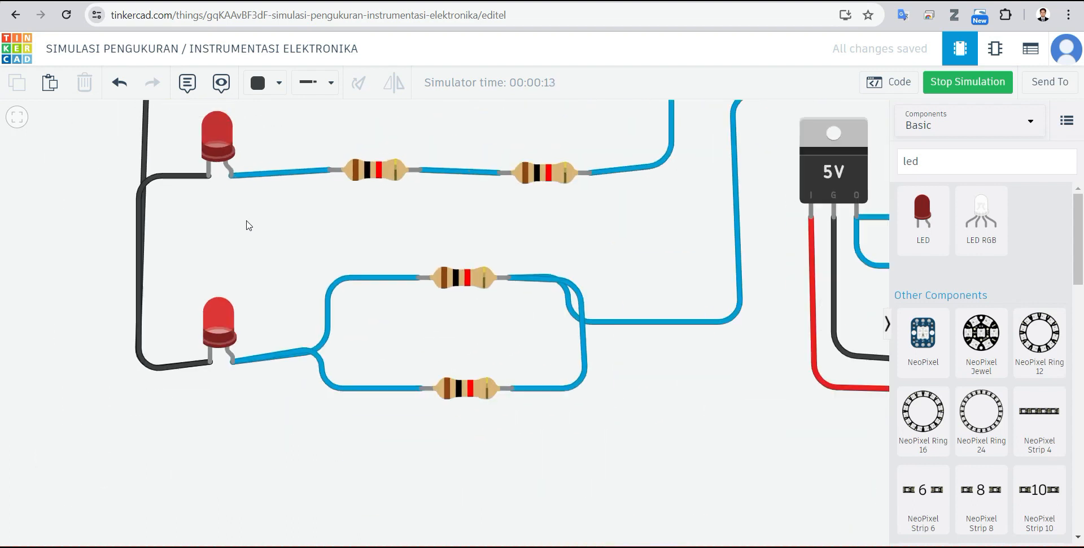
pyautogui.moveTo(259, 199); pyautogui.dragTo(243, 238)
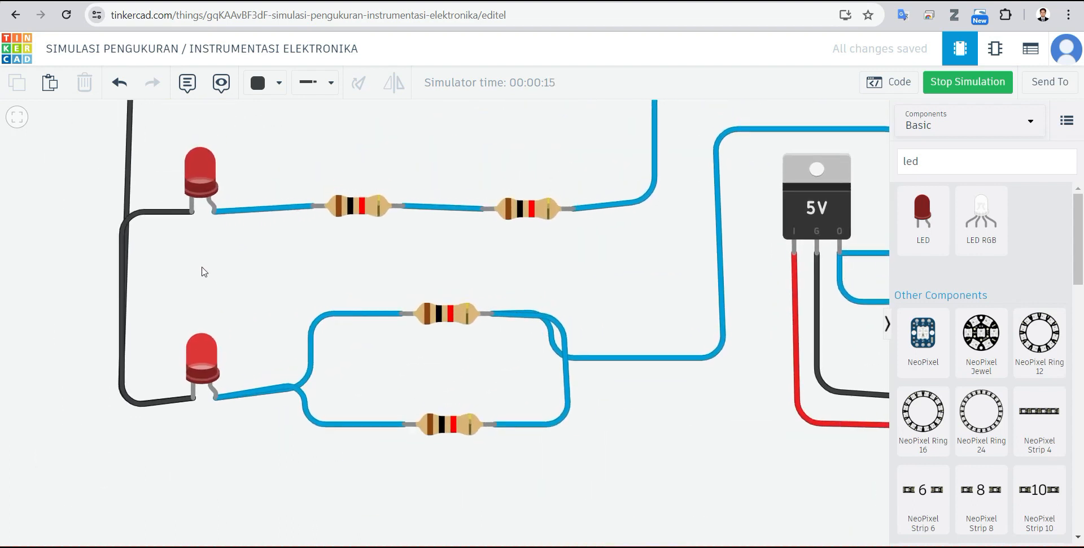
pyautogui.scroll(2, 202, 268)
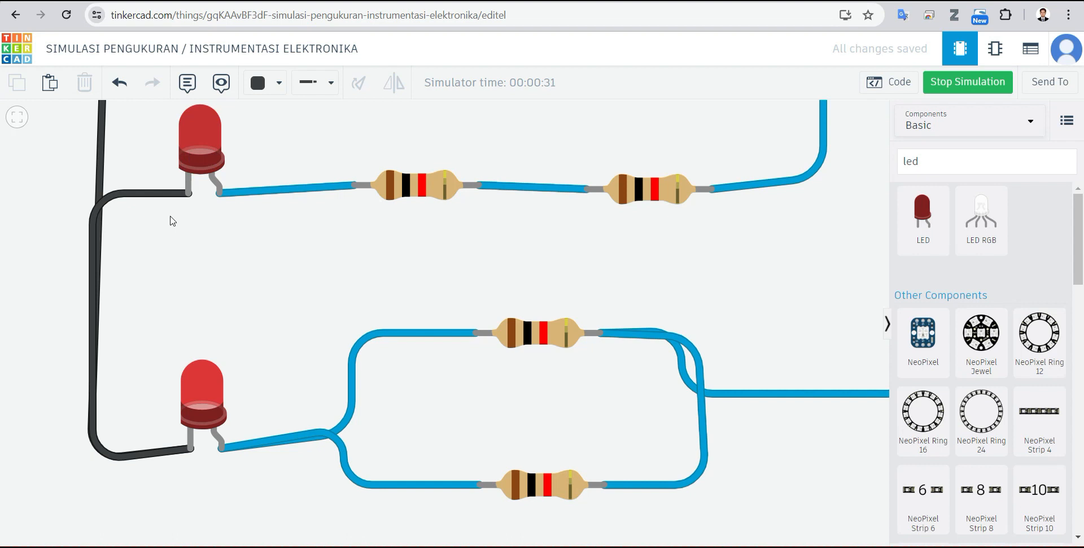
pyautogui.scroll(-5, 172, 220)
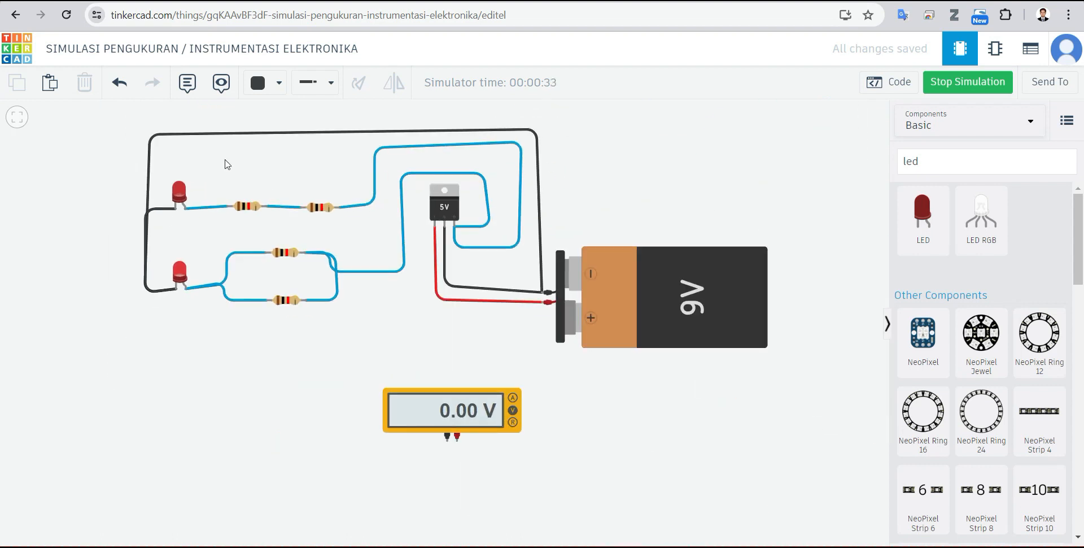
pyautogui.scroll(3, 226, 164)
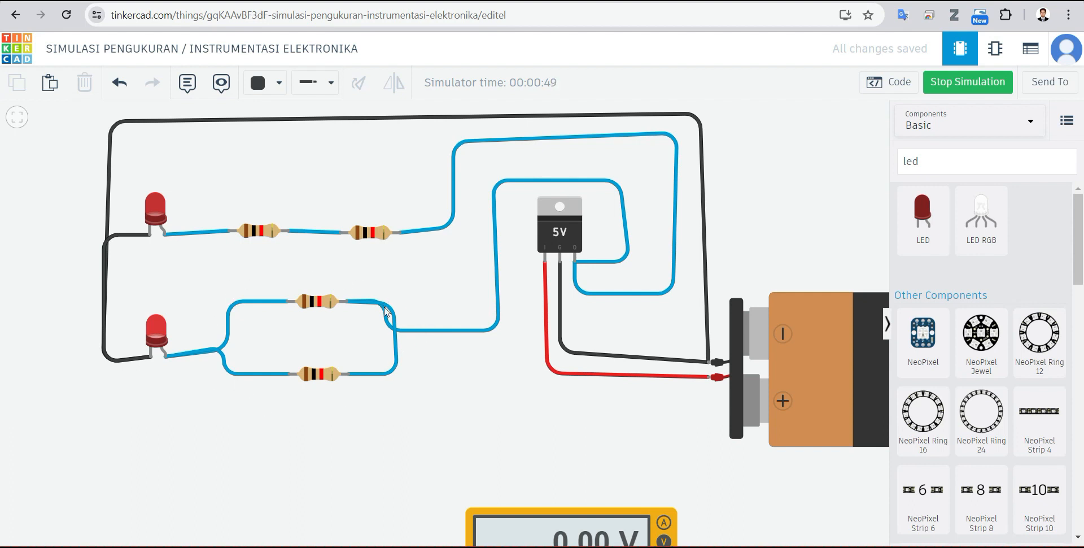
pyautogui.scroll(-3, 350, 310)
pyautogui.scroll(2, 378, 274)
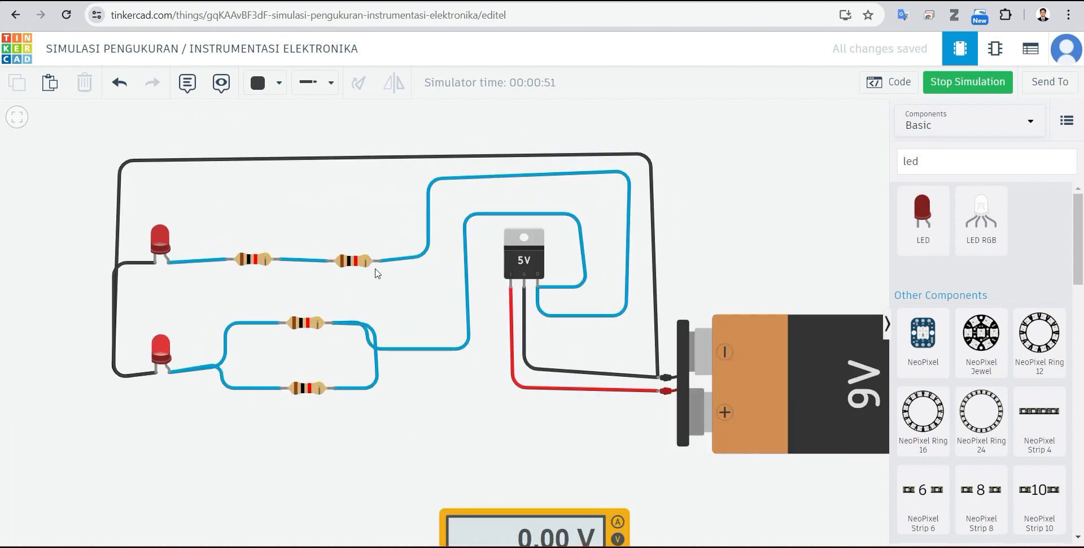
pyautogui.scroll(-2, 431, 280)
# Step: Delete the unconnected multimeter below the circuit
pyautogui.click(518, 455)
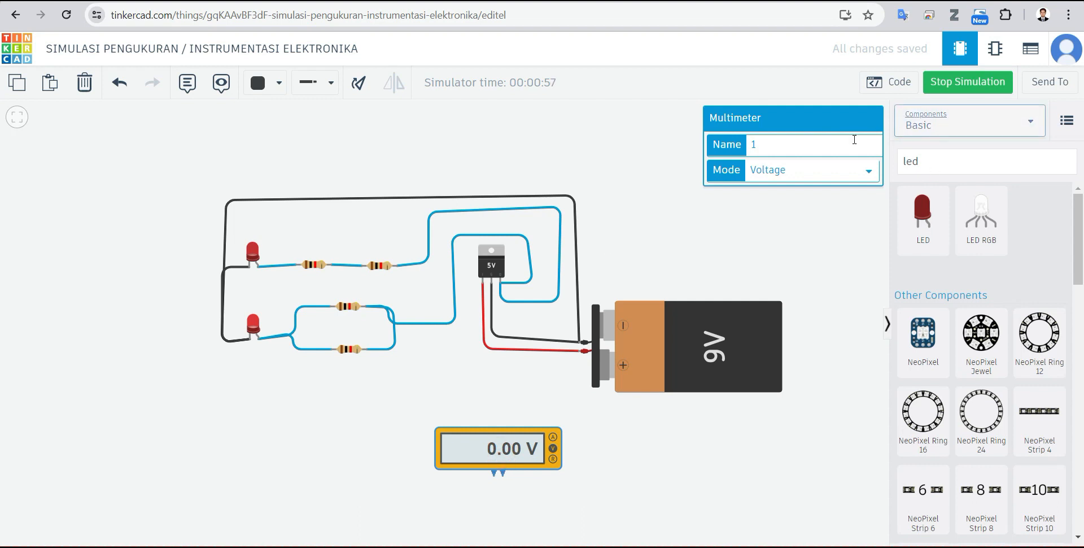
pyautogui.click(685, 236)
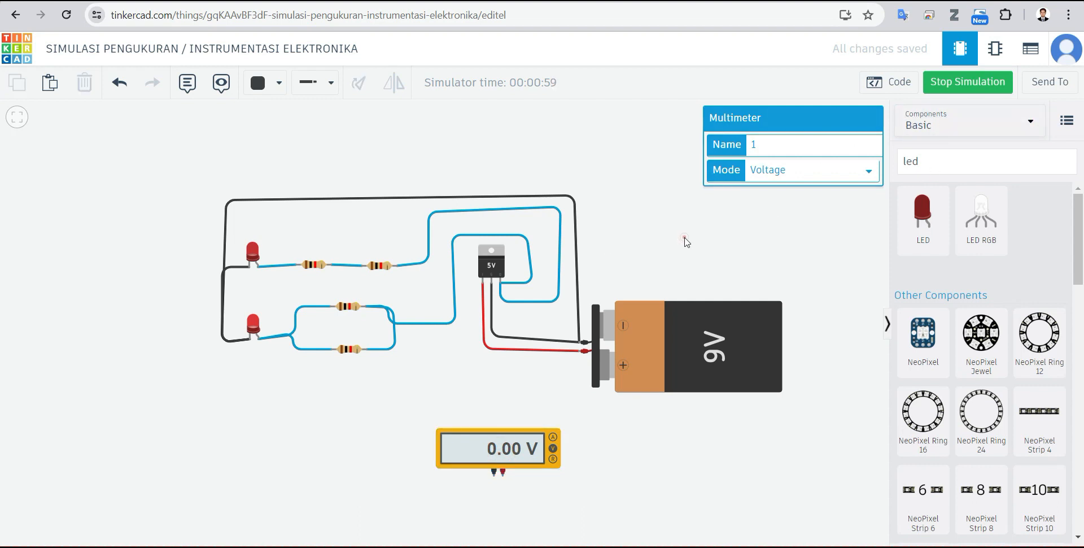
pyautogui.click(495, 459)
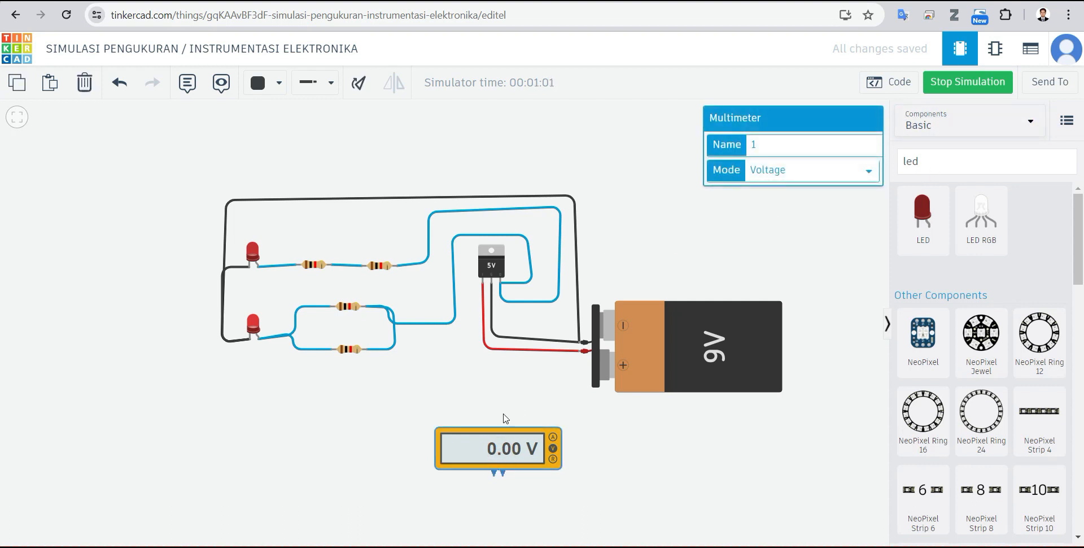
pyautogui.press('Delete')
# Step: Search the components for "vol" and place two multimeters left of the circuit, one above the upper LED and one below the lower LED
pyautogui.click(967, 153)
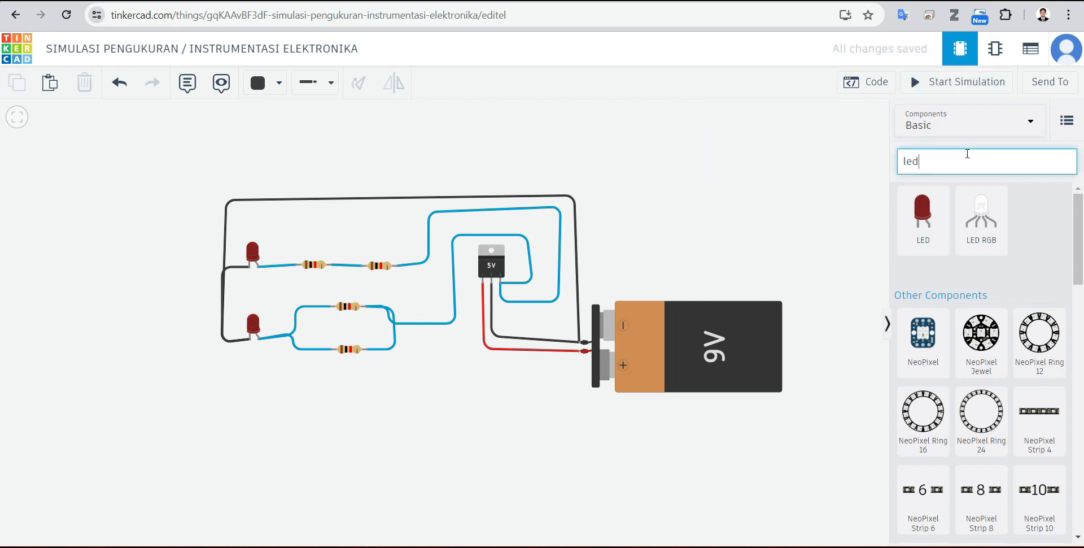
pyautogui.press('BackSpace')
pyautogui.press('BackSpace')
pyautogui.write('vol')
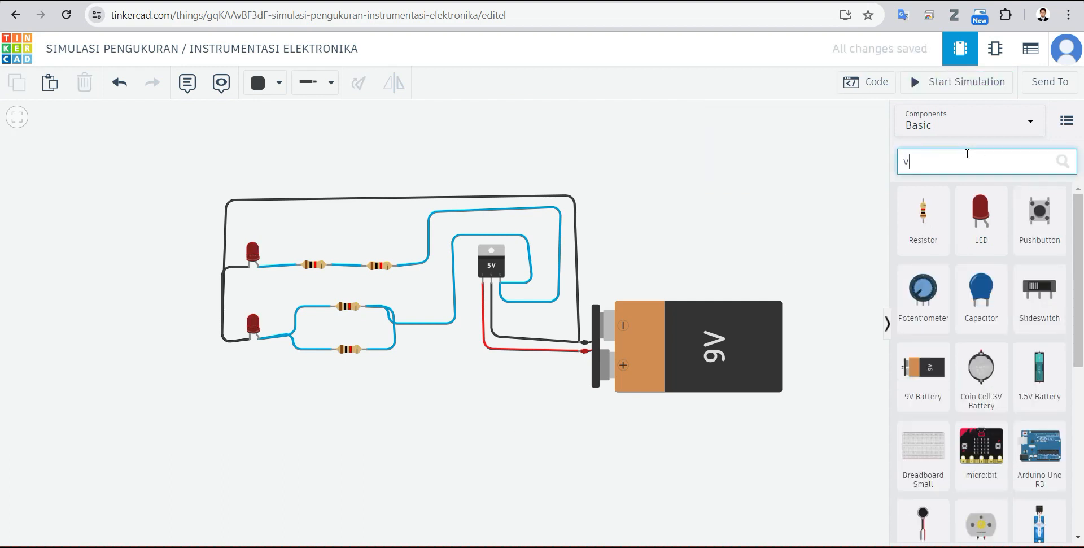
pyautogui.moveTo(920, 326); pyautogui.dragTo(118, 193)
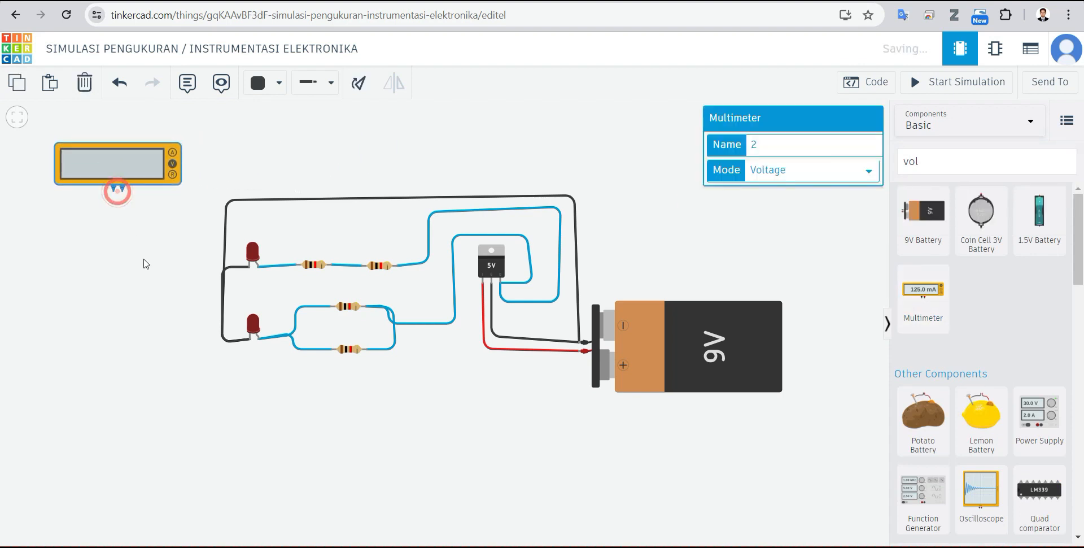
pyautogui.click(142, 257)
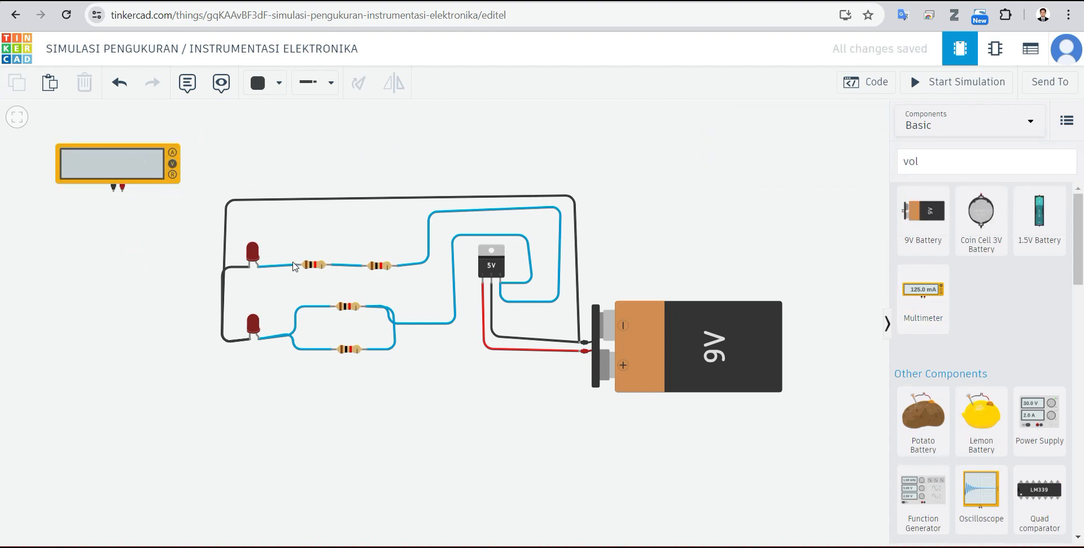
pyautogui.moveTo(942, 295); pyautogui.dragTo(125, 432)
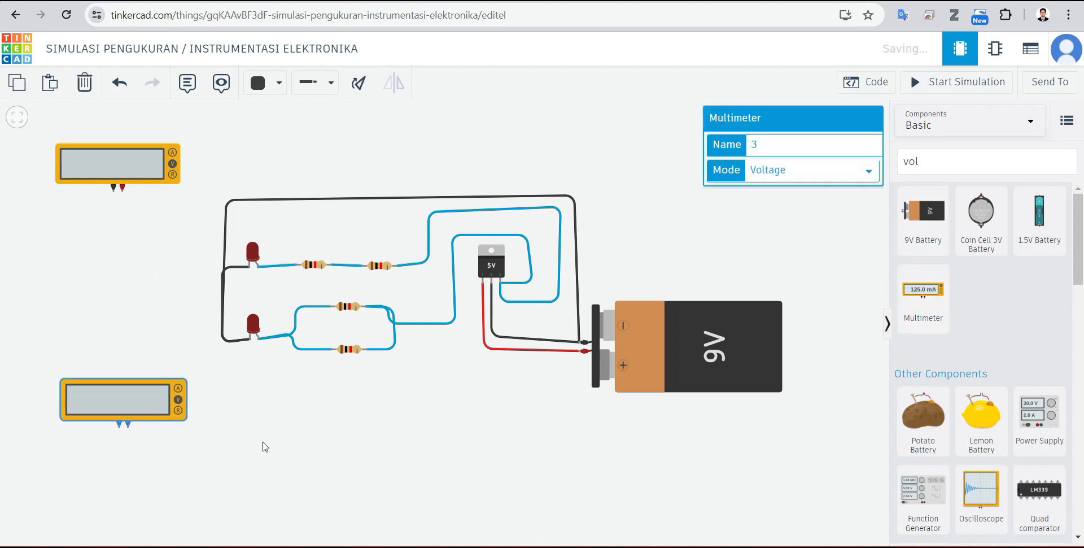
pyautogui.click(263, 440)
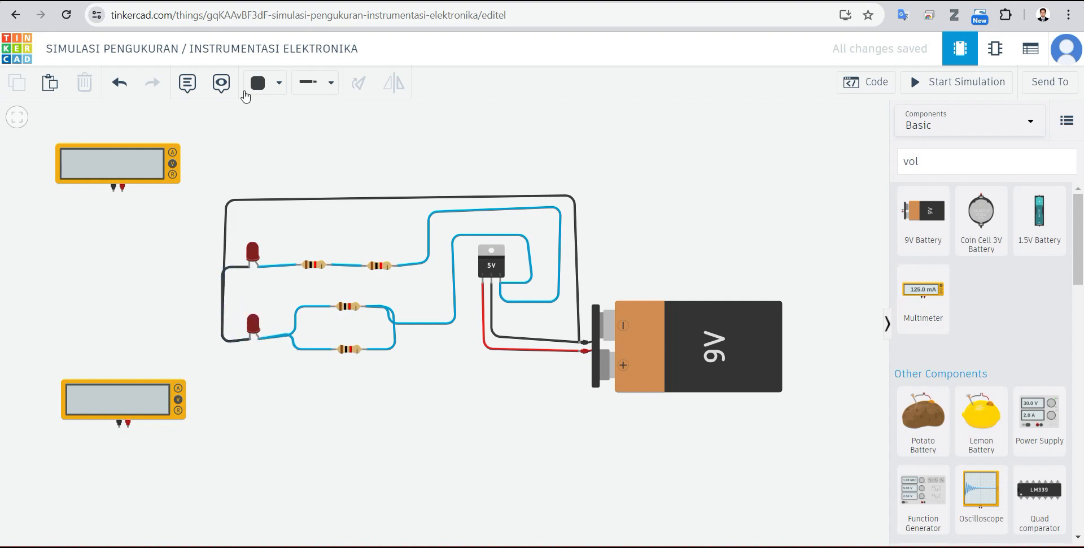
# Step: Connect the upper multimeter's negative terminal to the upper LED's cathode with a bent black wire
pyautogui.click(269, 84)
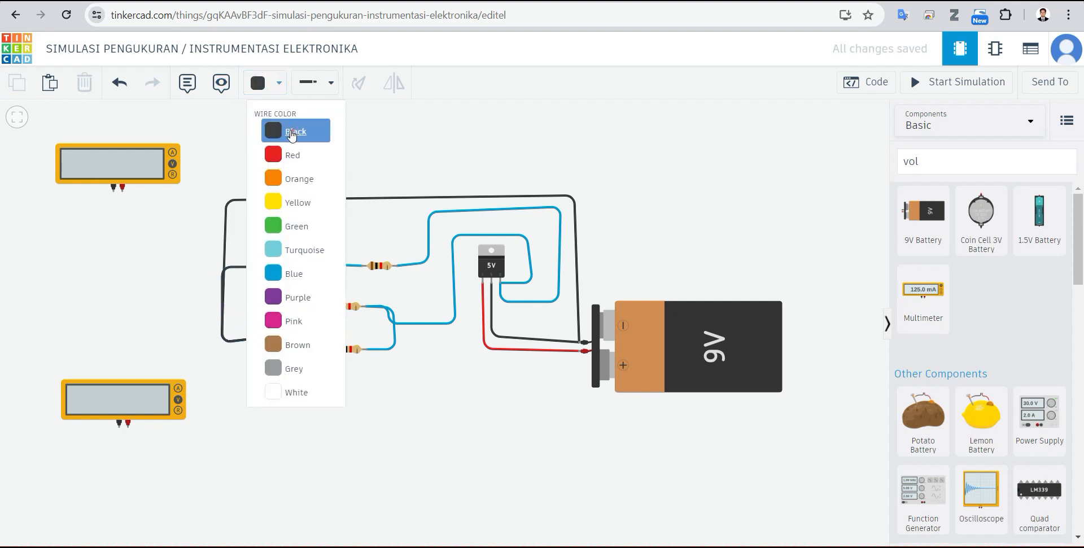
pyautogui.click(291, 131)
pyautogui.click(113, 192)
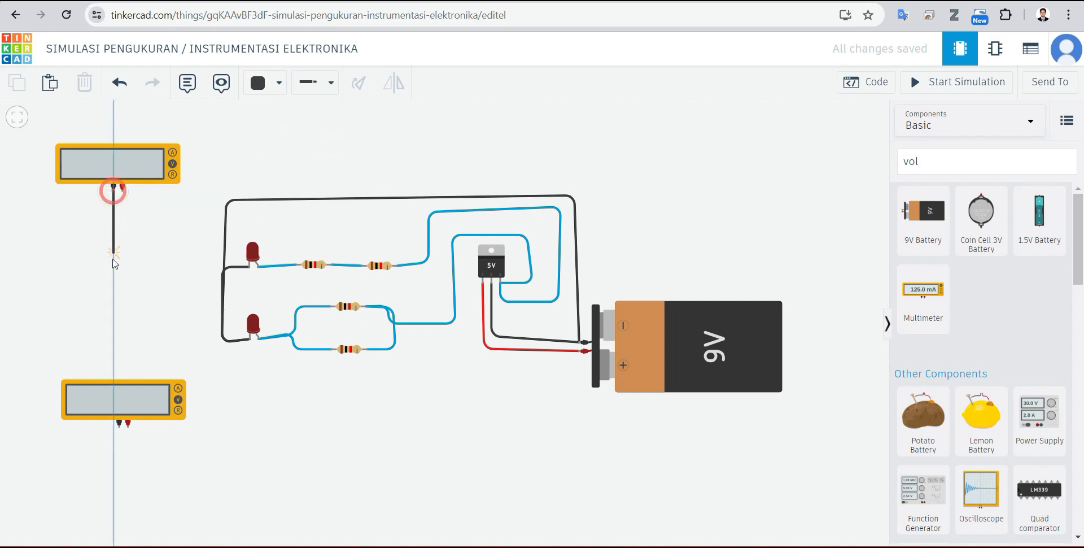
pyautogui.click(114, 257)
pyautogui.click(249, 266)
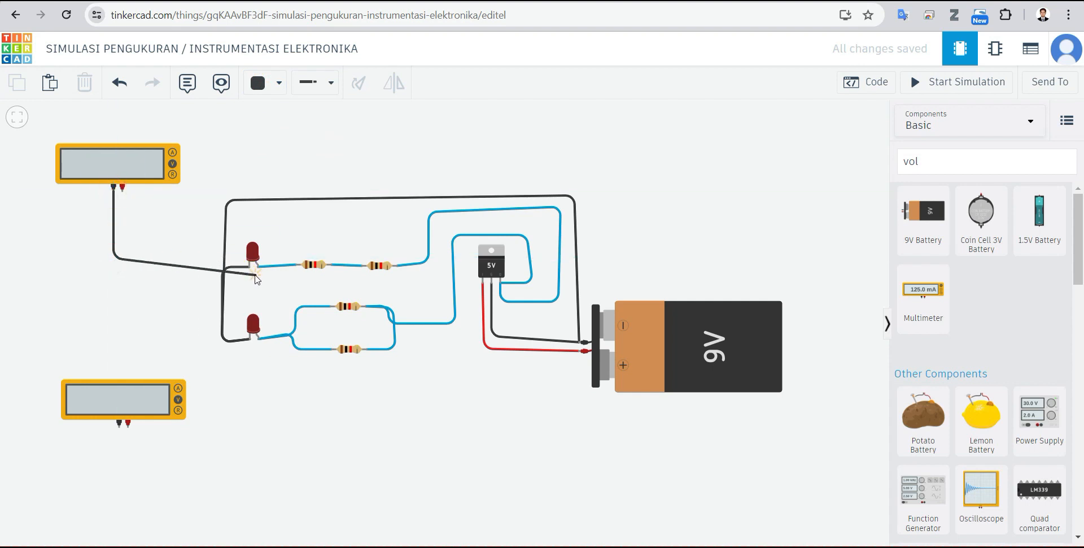
pyautogui.click(249, 266)
pyautogui.click(280, 434)
# Step: Connect the lower multimeter's negative terminal to the lower LED's cathode with a black wire routed beneath the circuit
pyautogui.click(118, 424)
pyautogui.click(119, 478)
pyautogui.click(287, 479)
pyautogui.click(249, 339)
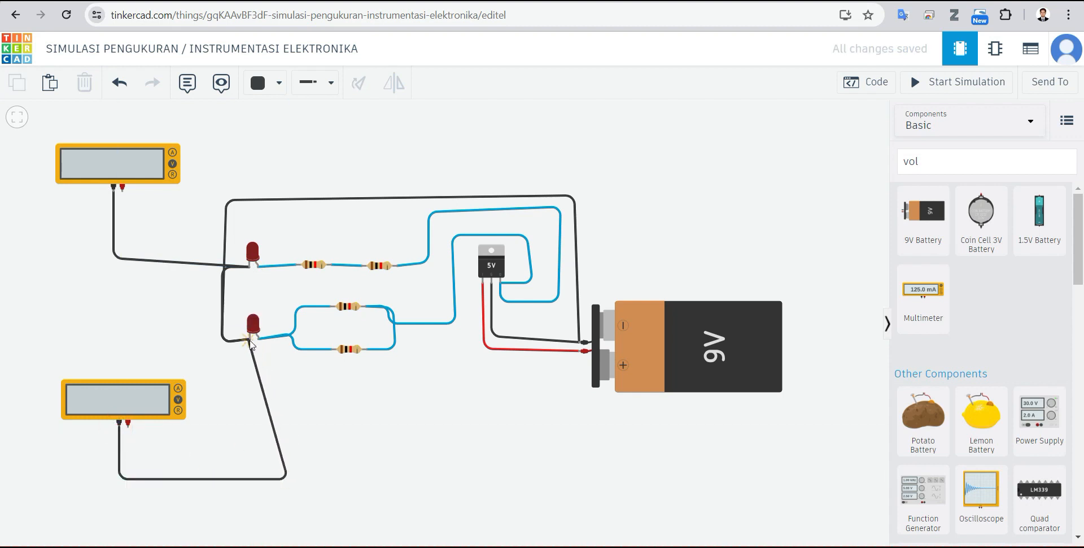
pyautogui.click(311, 398)
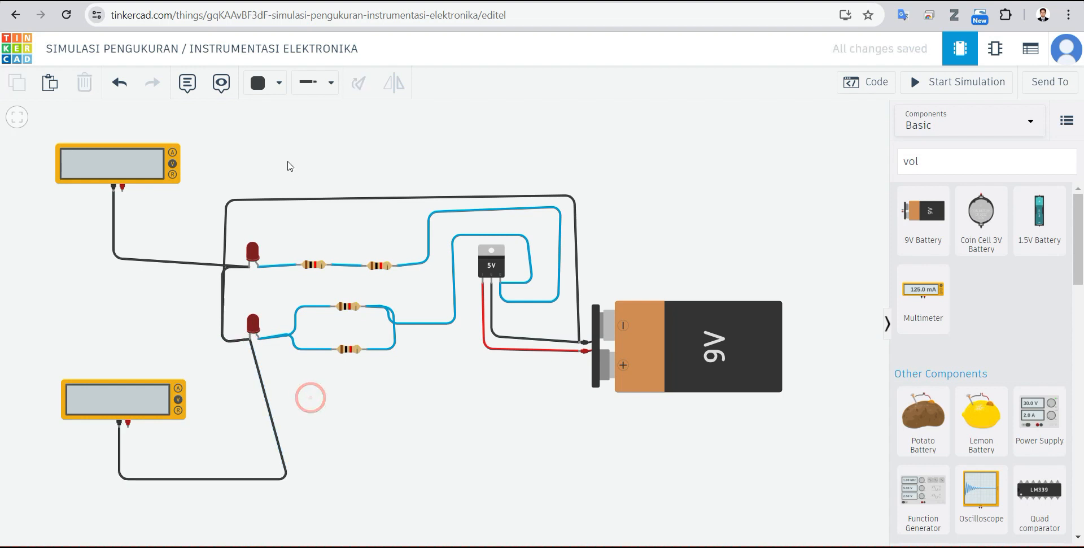
# Step: Set the wire colour to red
pyautogui.click(276, 83)
pyautogui.click(307, 160)
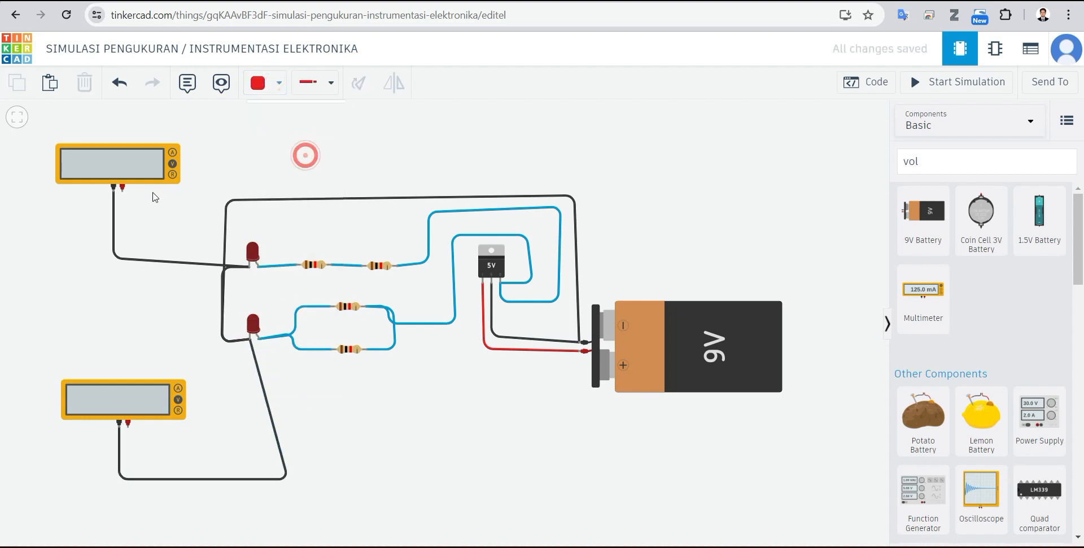
pyautogui.click(122, 187)
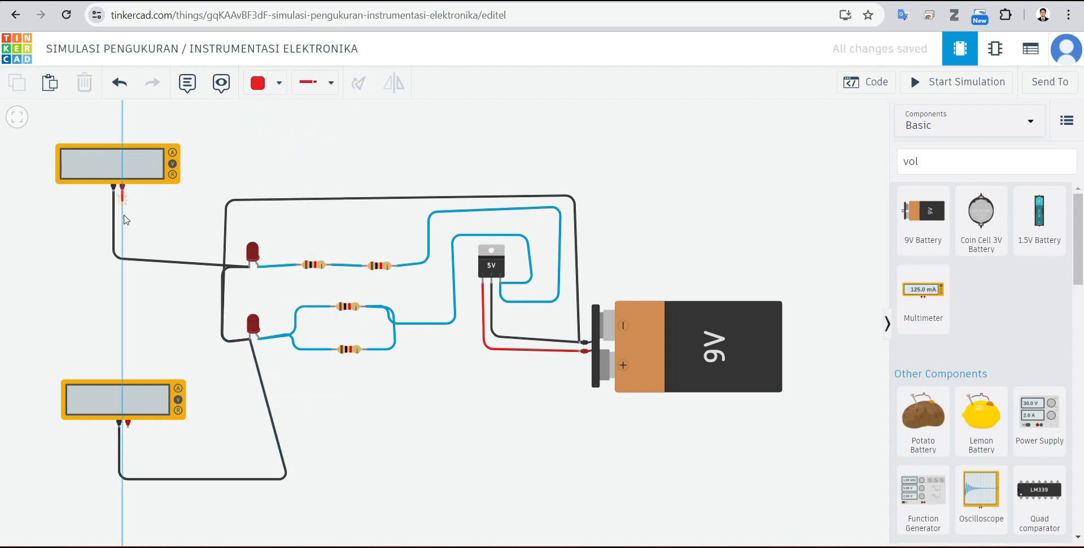
pyautogui.click(123, 219)
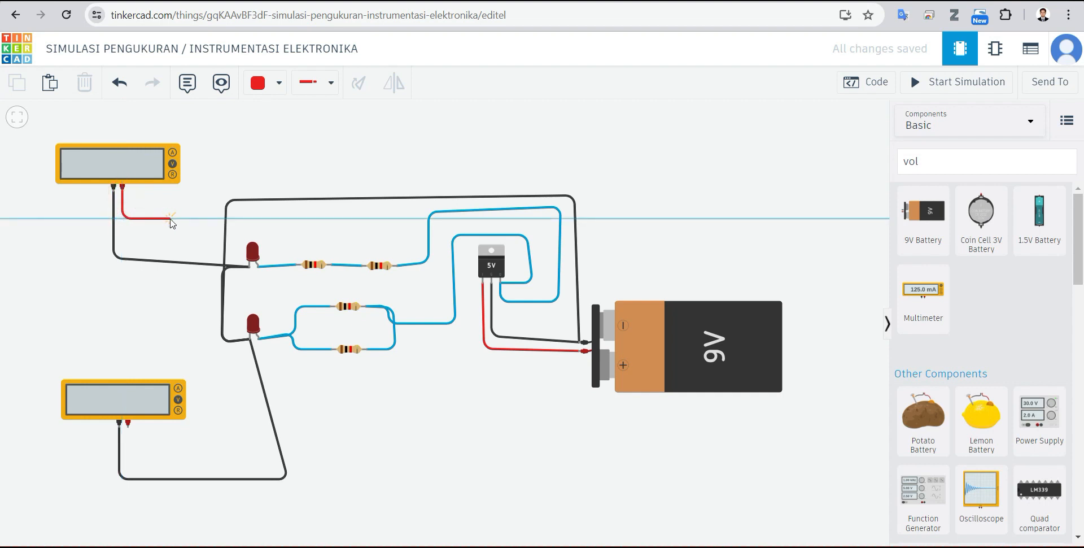
pyautogui.press('Escape')
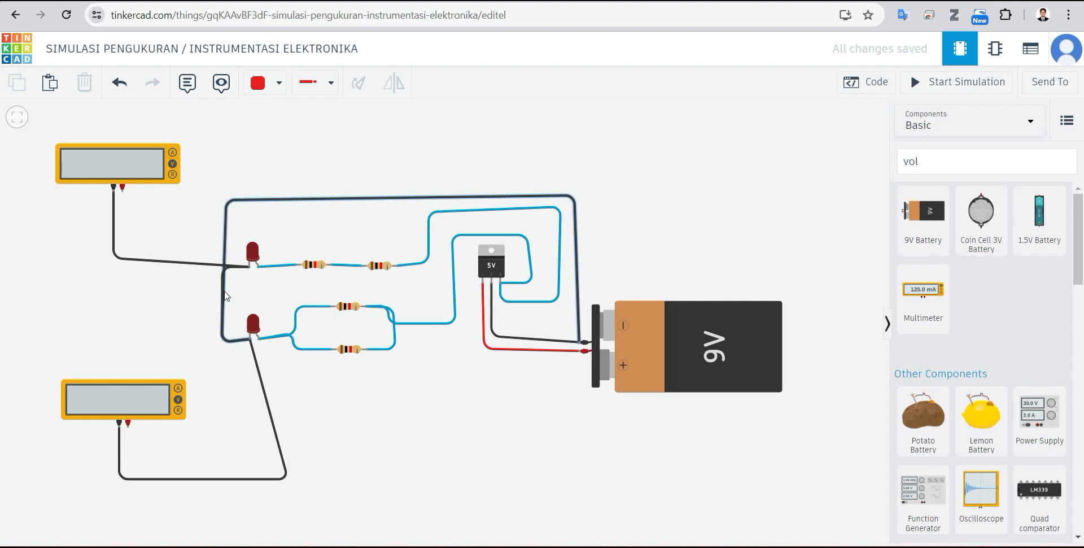
pyautogui.click(225, 295)
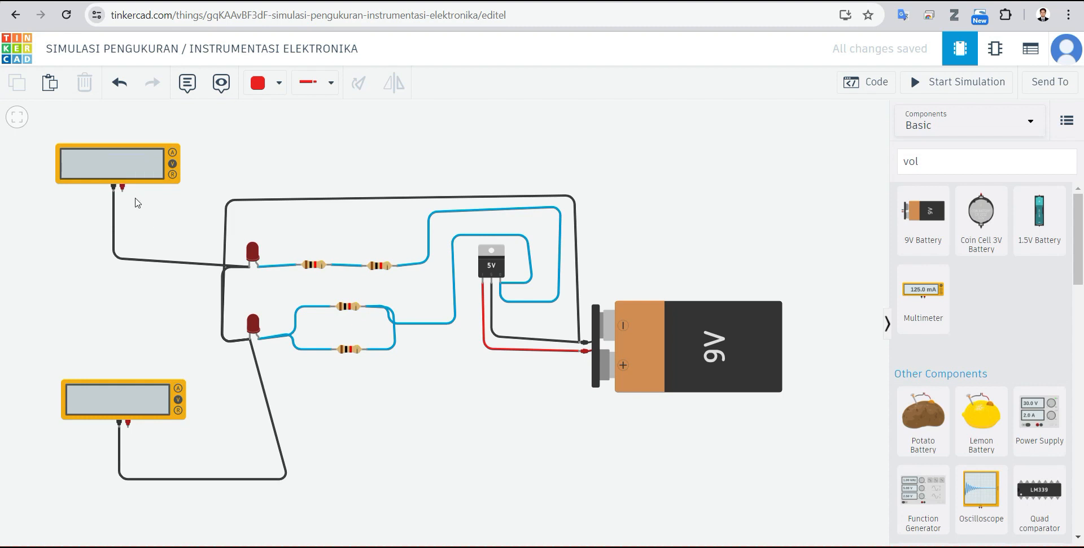
# Step: Connect the upper multimeter's positive terminal to the upper LED's anode with a red wire bent above the LED
pyautogui.click(122, 187)
pyautogui.click(130, 222)
pyautogui.click(281, 229)
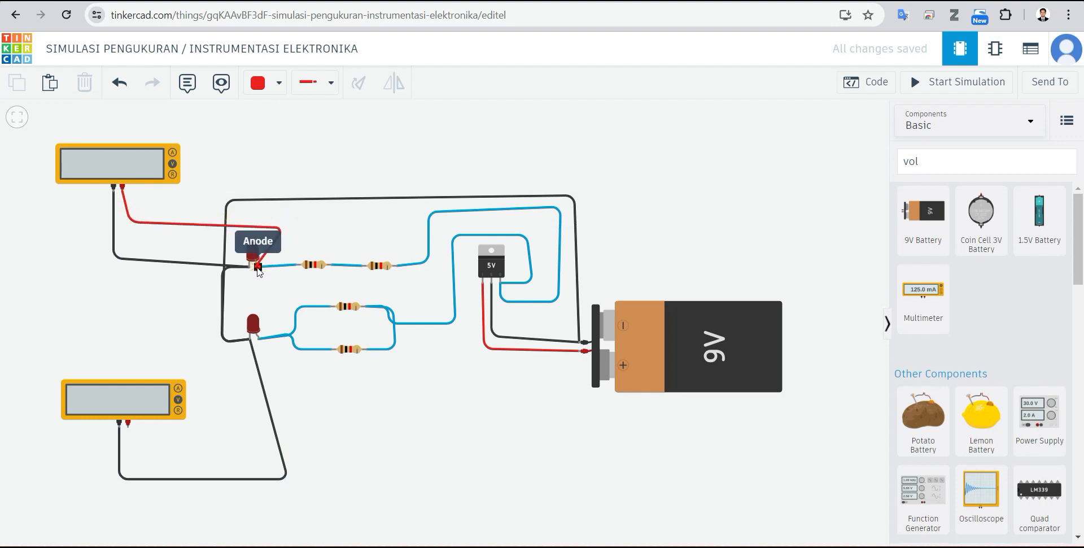
pyautogui.click(257, 267)
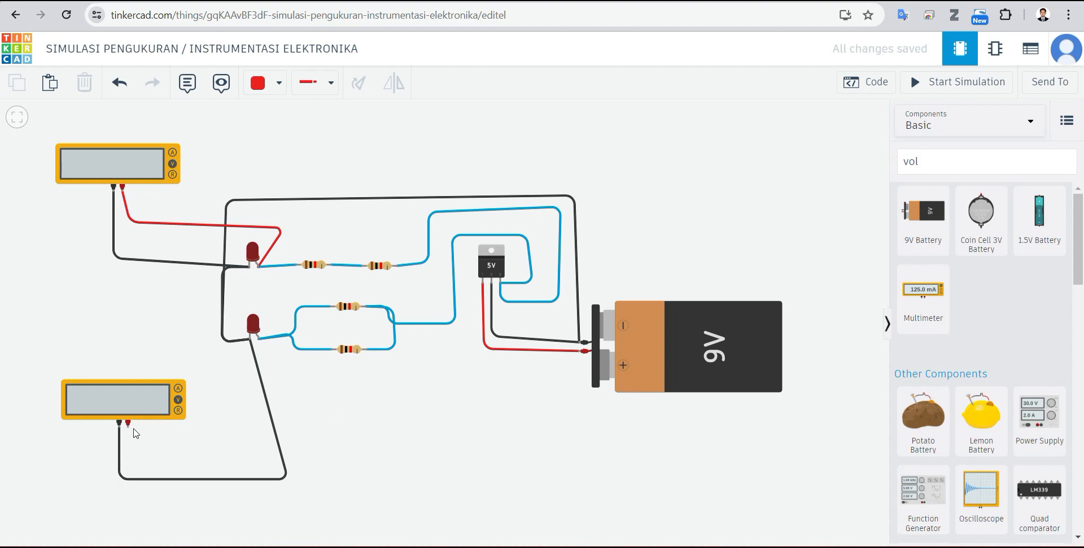
# Step: Connect the lower multimeter's positive terminal to the lower LED's anode with a bent red wire routed beneath the circuit
pyautogui.click(129, 427)
pyautogui.click(136, 464)
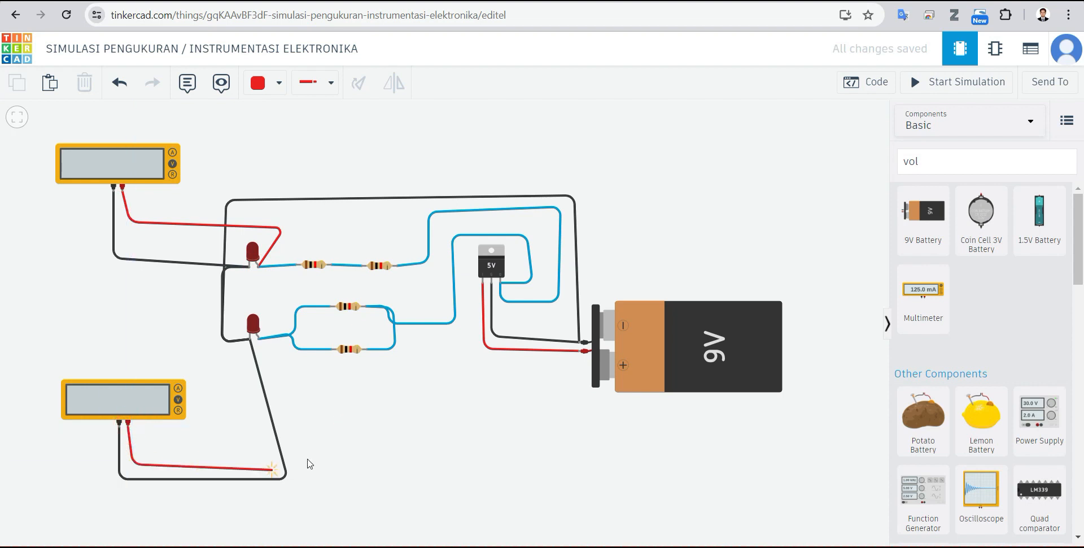
pyautogui.click(328, 452)
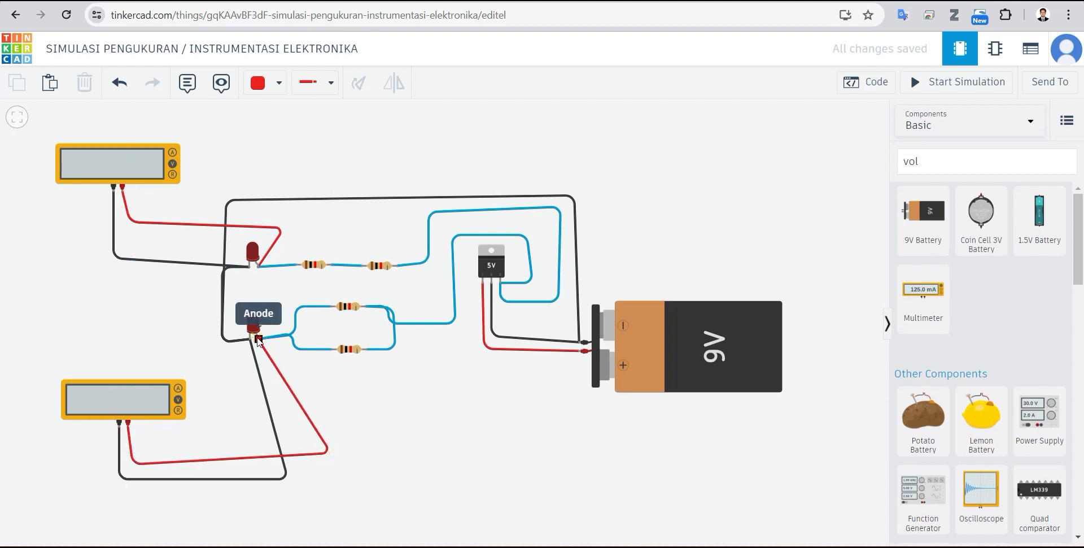
pyautogui.click(258, 338)
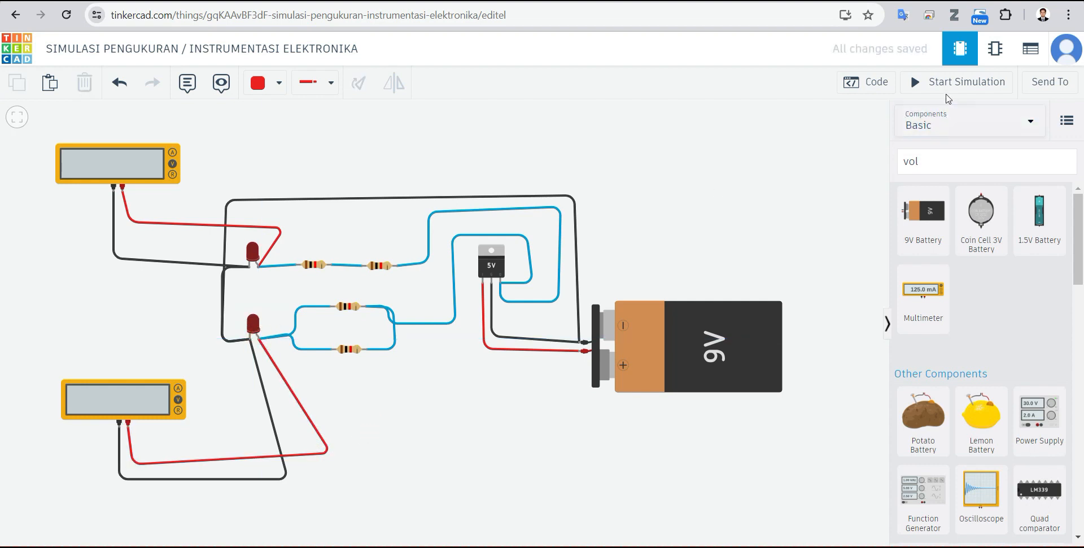
# Step: Run the simulation to read the voltage across each LED on the two multimeters, and stop it
pyautogui.click(958, 85)
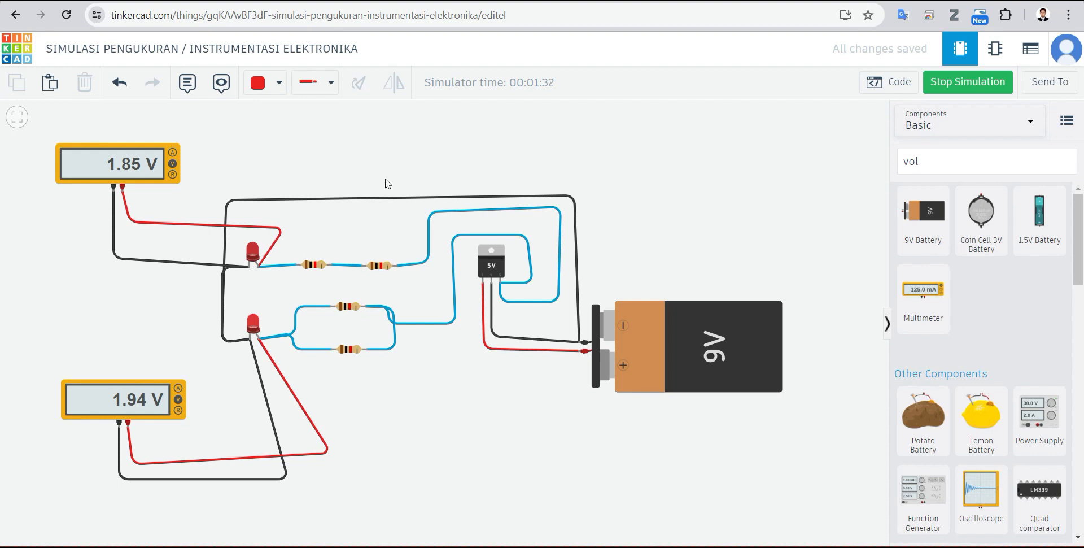
pyautogui.click(968, 83)
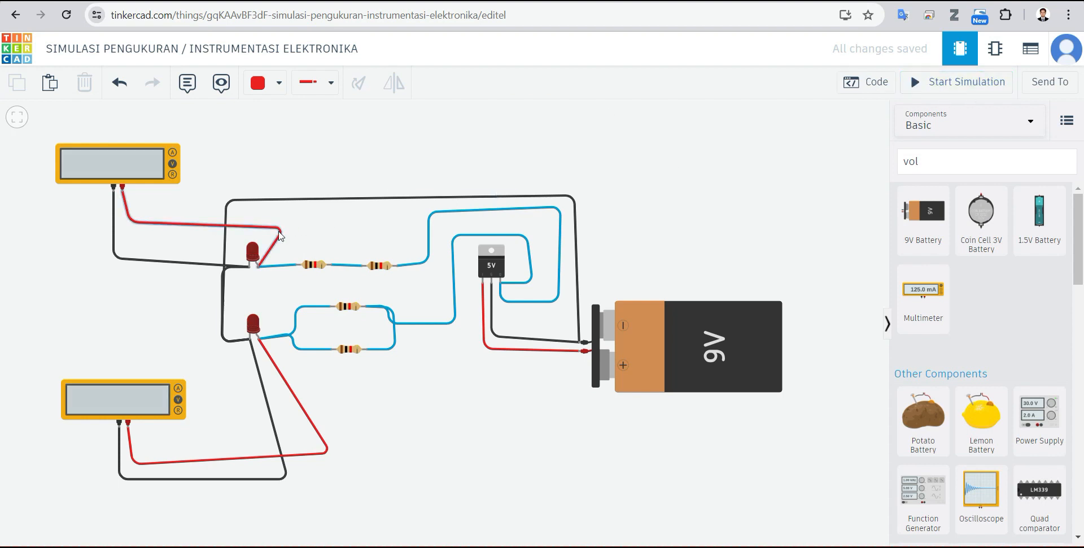
# Step: Replace the lower multimeter's red wire with a bent one from its positive terminal to the junction between the two series resistors
pyautogui.click(284, 378)
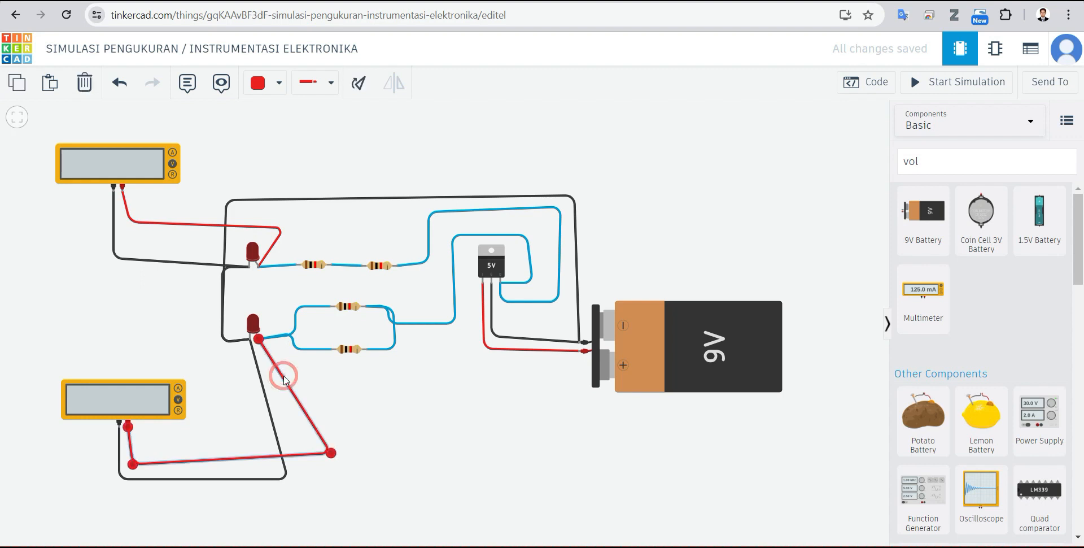
pyautogui.press('Delete')
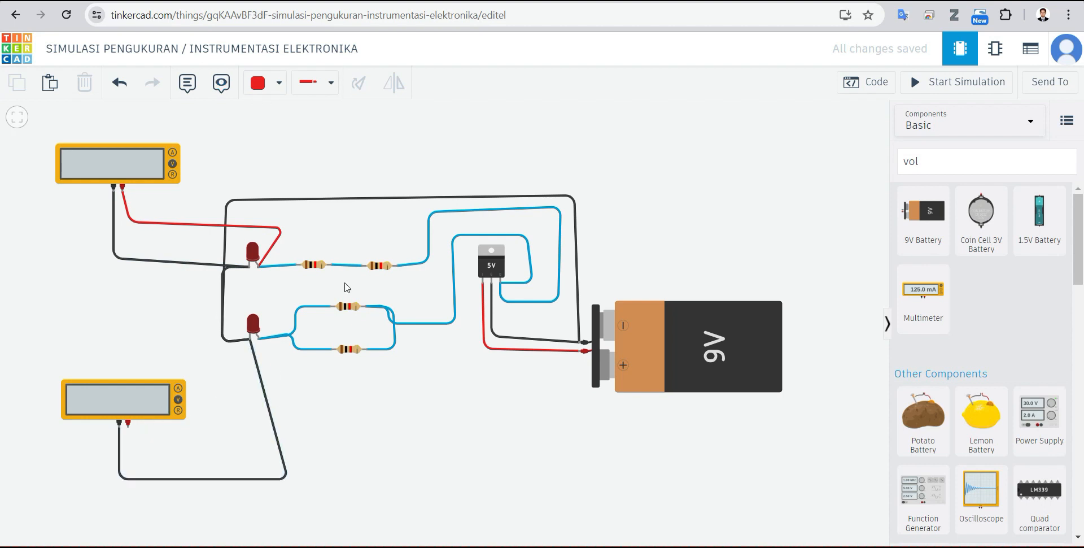
pyautogui.click(128, 426)
pyautogui.click(131, 460)
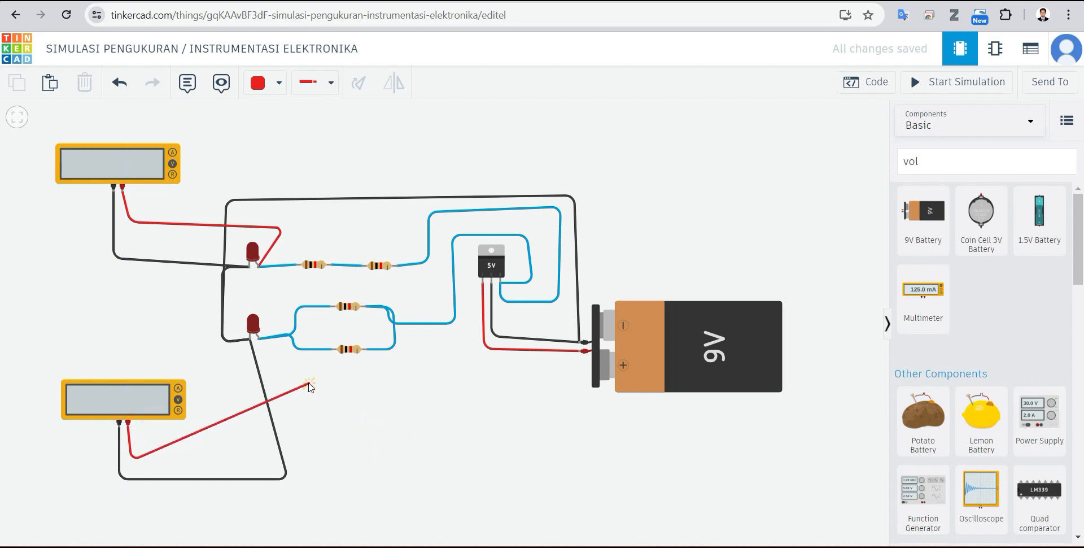
pyautogui.click(332, 427)
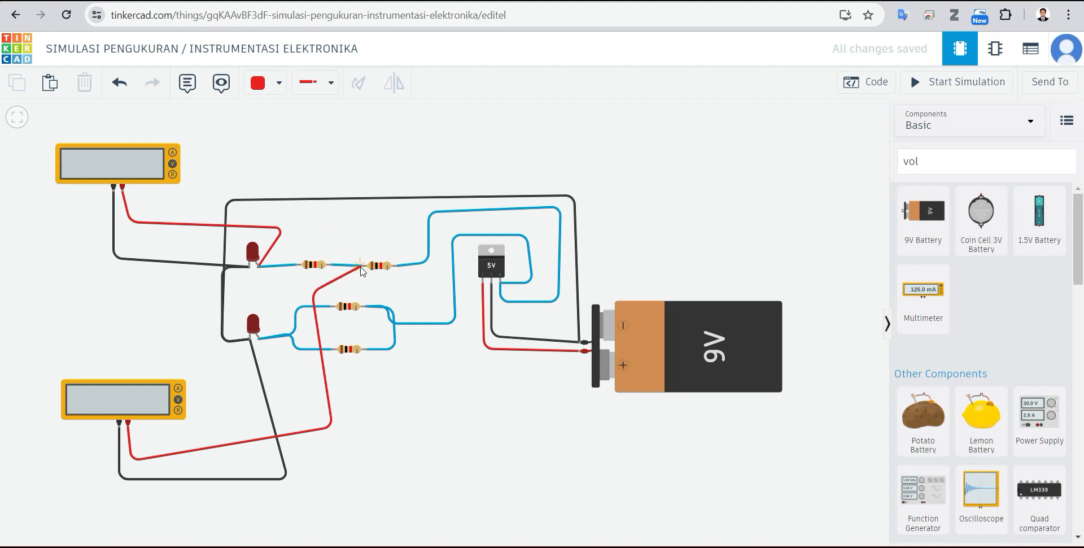
pyautogui.click(363, 268)
# Step: Start the simulation to read the voltage between the series resistors' junction and the lower LED's cathode
pyautogui.click(458, 473)
pyautogui.click(993, 89)
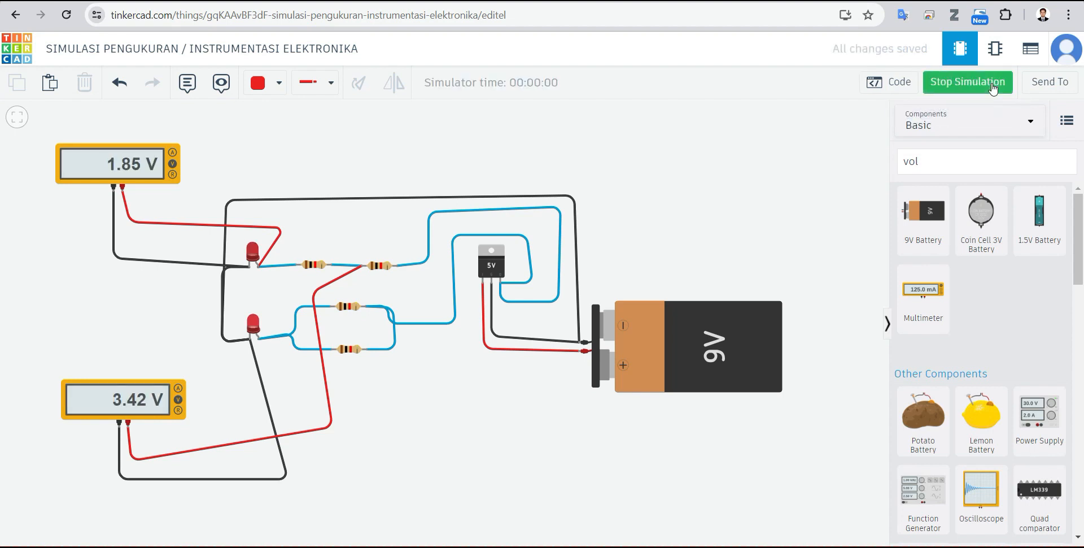